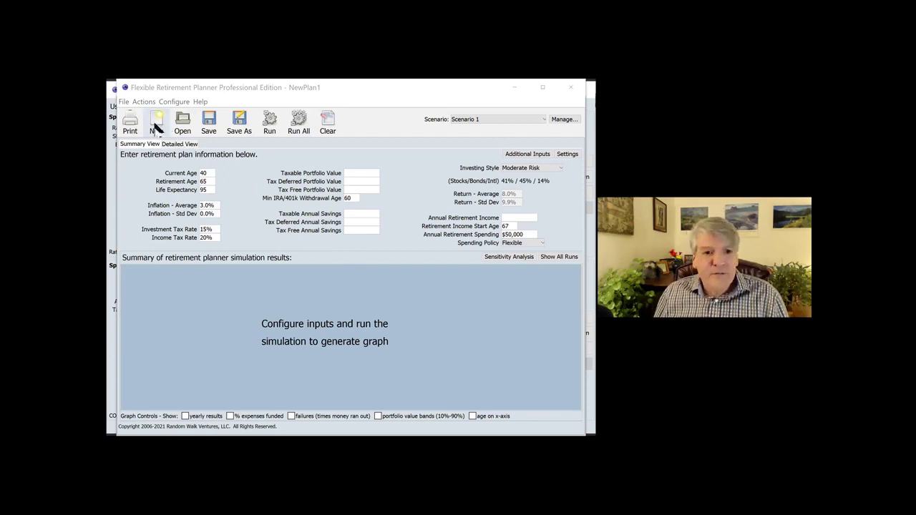
Enter 300000 as the tax-deferred portfolio value and 15000 as tax-deferred annual savings
left_click(156, 126)
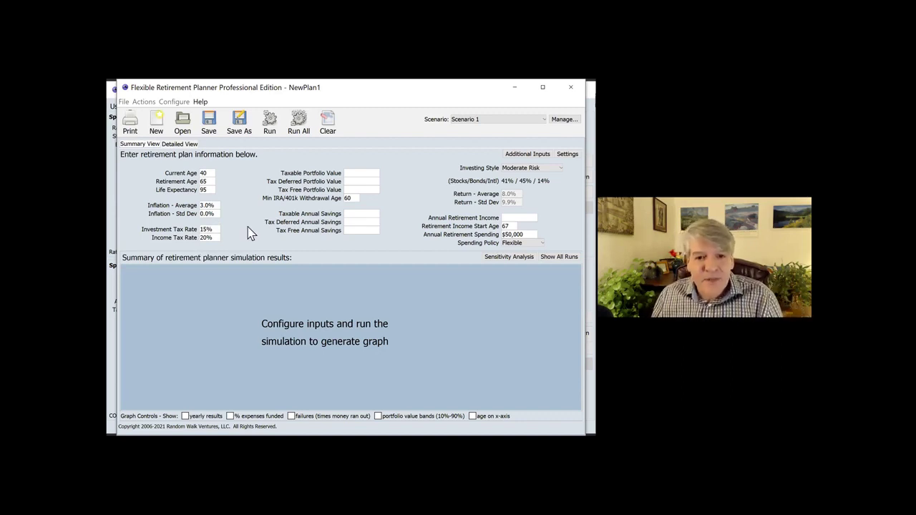
left_click(364, 182)
type("300000")
key("BackSpace")
key("BackSpace")
key("BackSpace")
key("BackSpace")
key("BackSpace")
key("BackSpace")
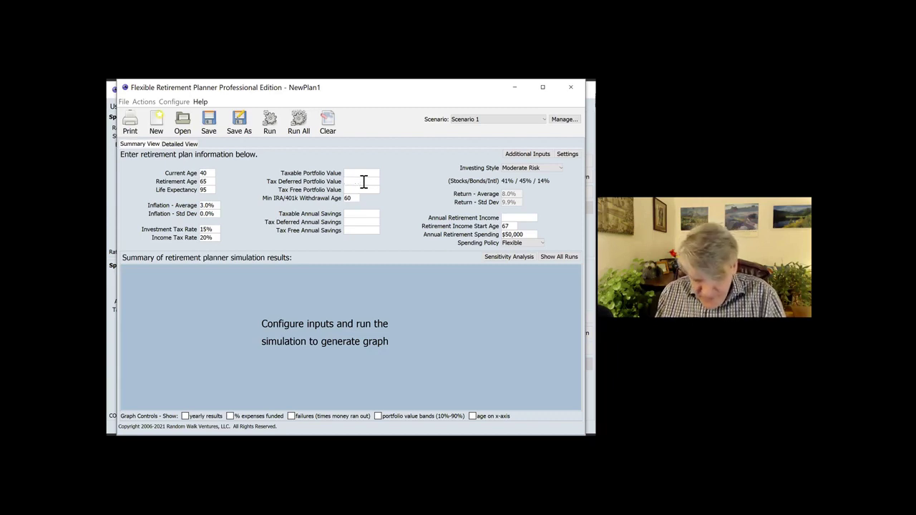
type("300000")
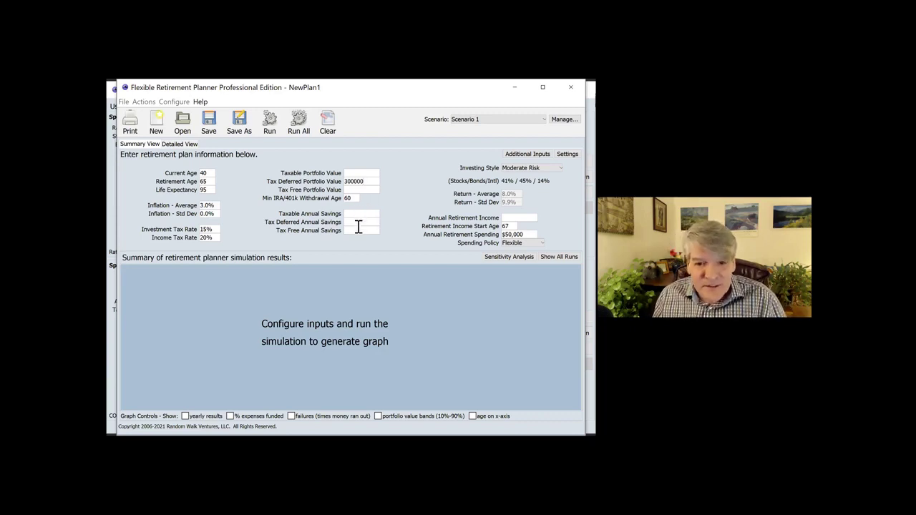
left_click(359, 226)
type("1")
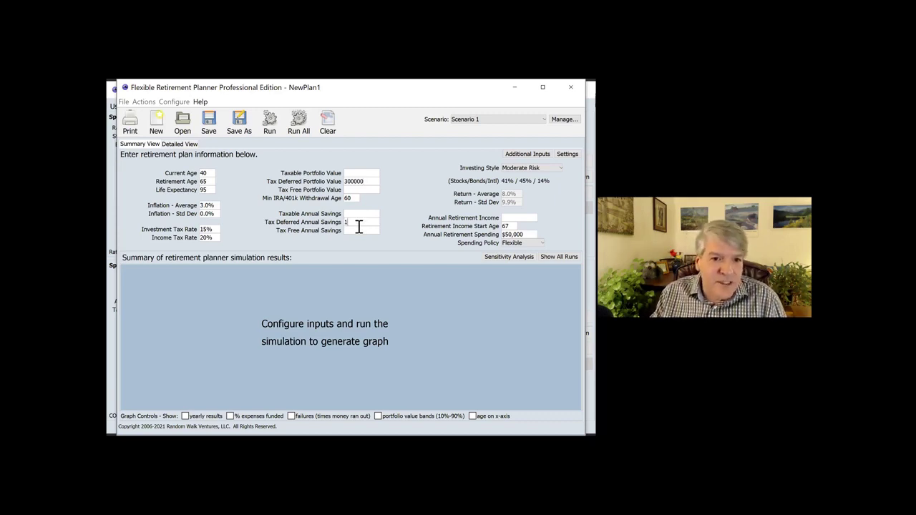
type("5000")
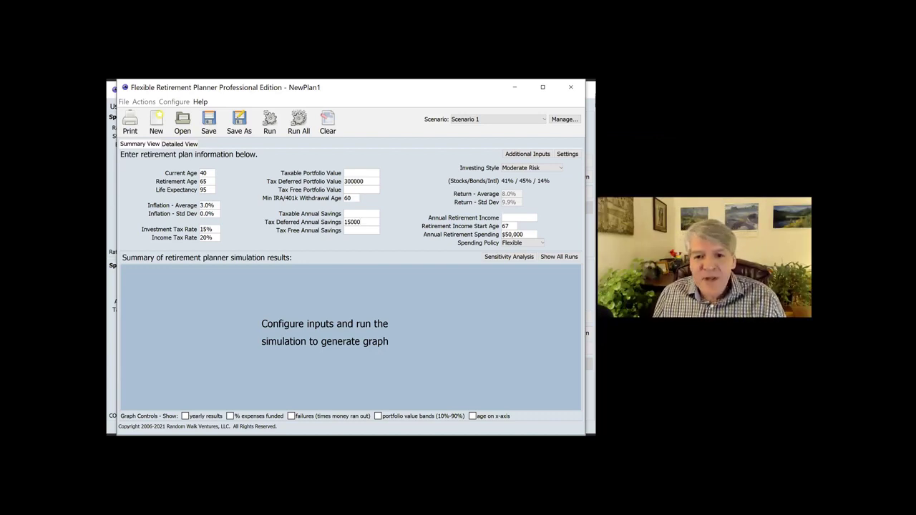
Enter 25000 as the annual retirement income
type("25000")
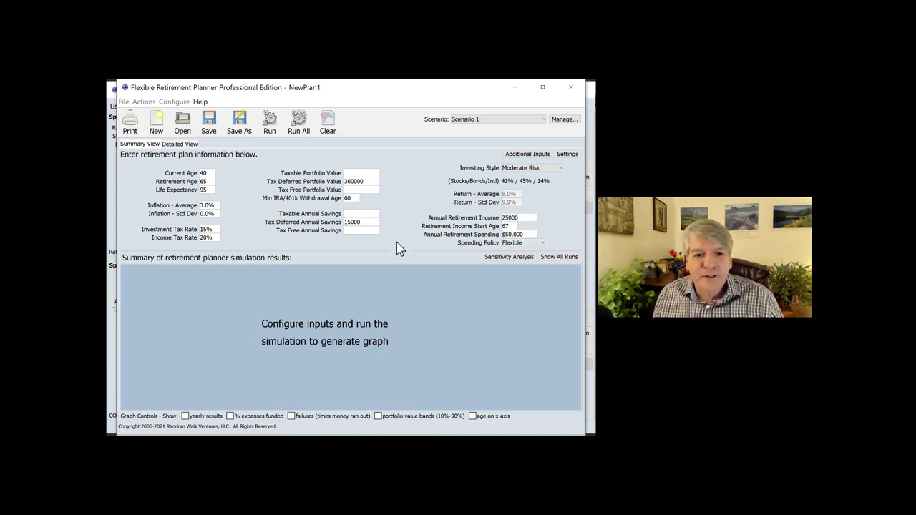
Run the simulation, which reports a 99% probability of success
left_click(269, 133)
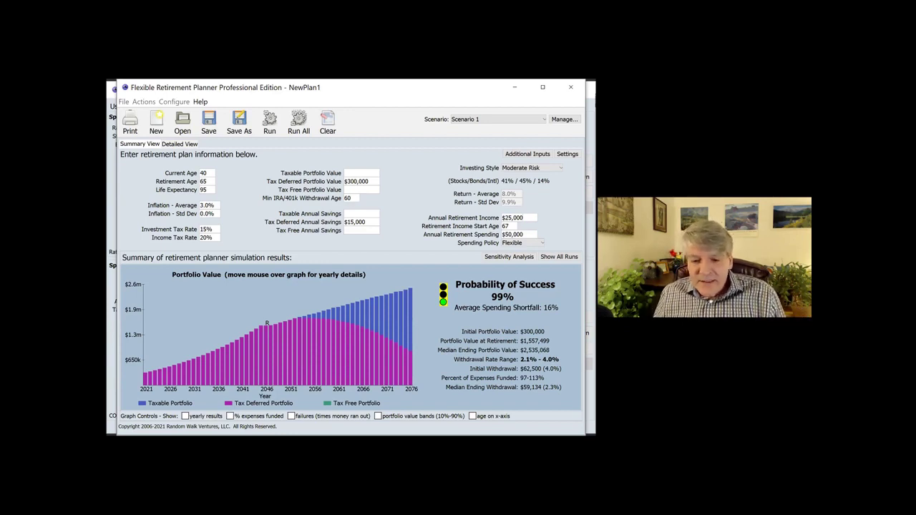
Turn on the 10%–90% portfolio value bands in the Portfolio Value chart
left_click(378, 417)
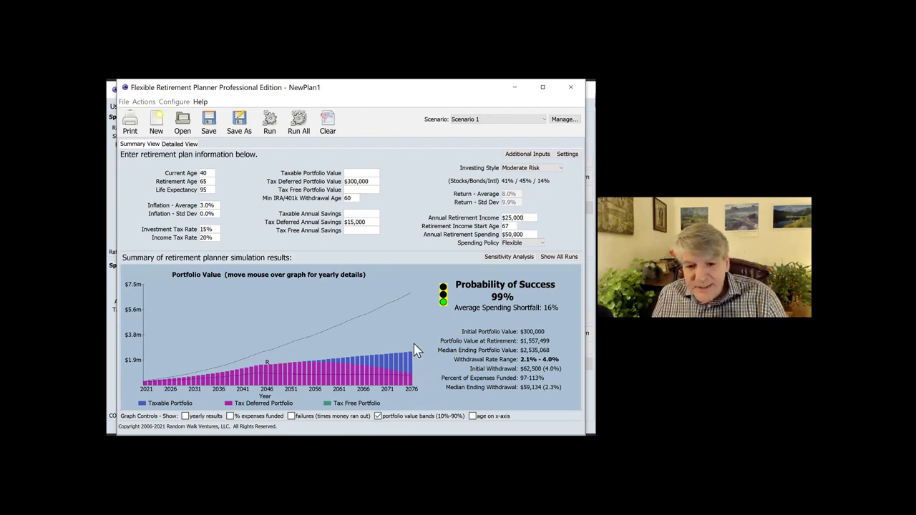
mouse_move(412, 344)
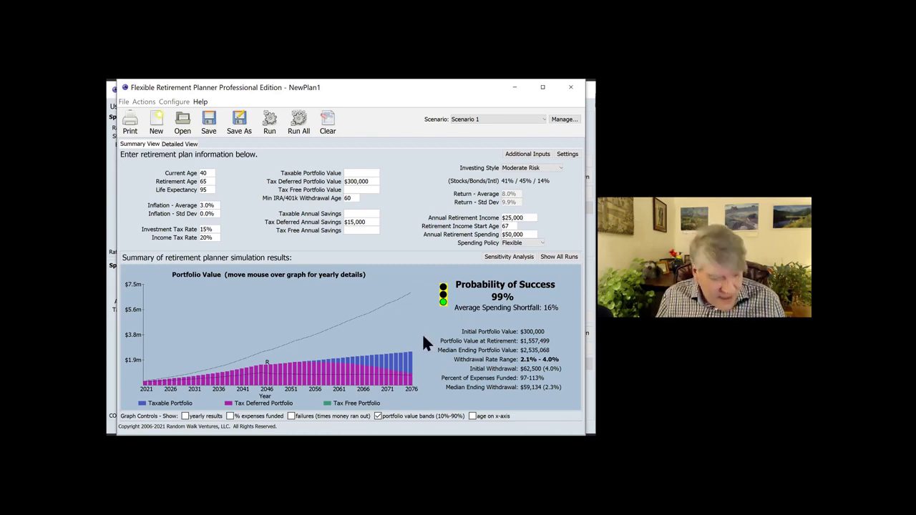
Show Scenario 1's Detailed View with the year-by-year table, after briefly returning to Summary View
left_click(188, 144)
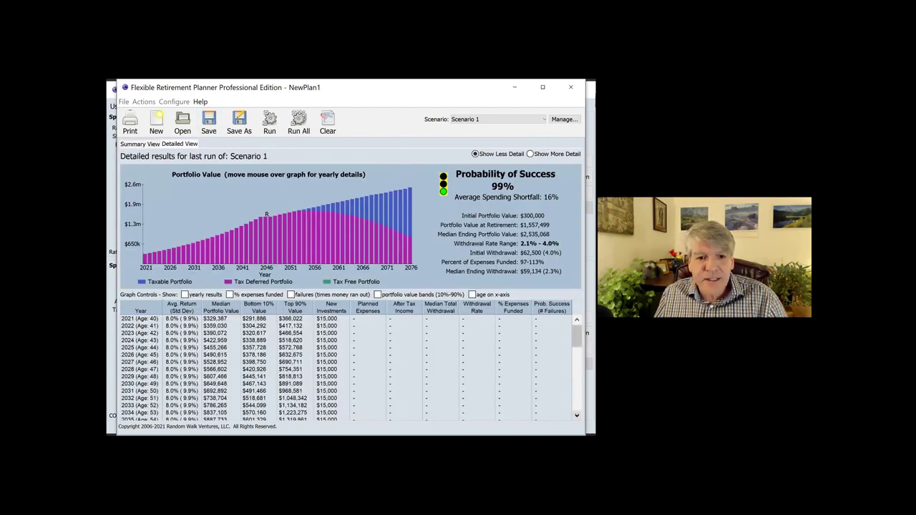
left_click(137, 144)
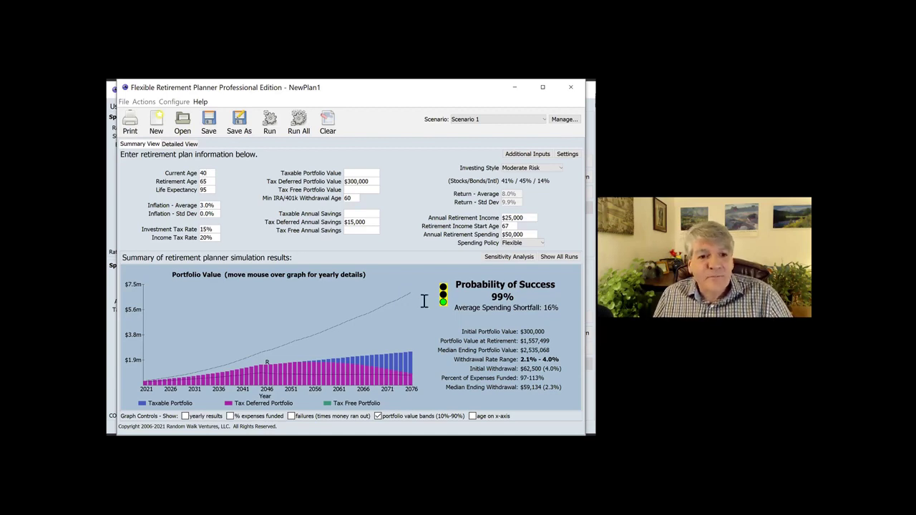
left_click(188, 145)
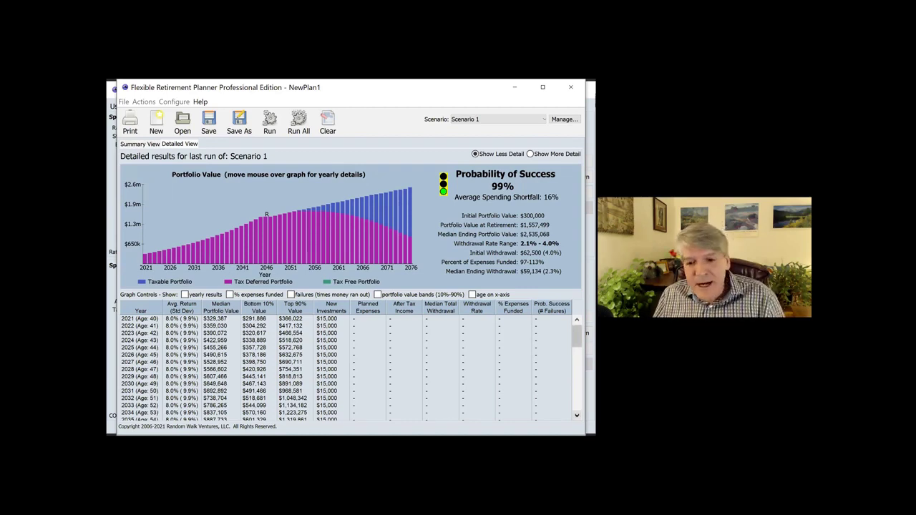
Scroll the table to the 2046 retirement year and widen the Year column
scroll(343, 365, "down", 6)
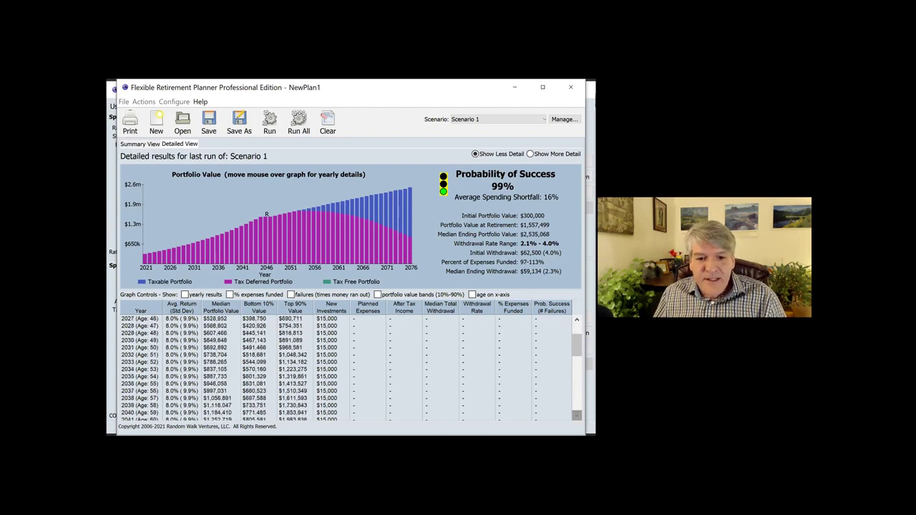
scroll(344, 365, "down", 6)
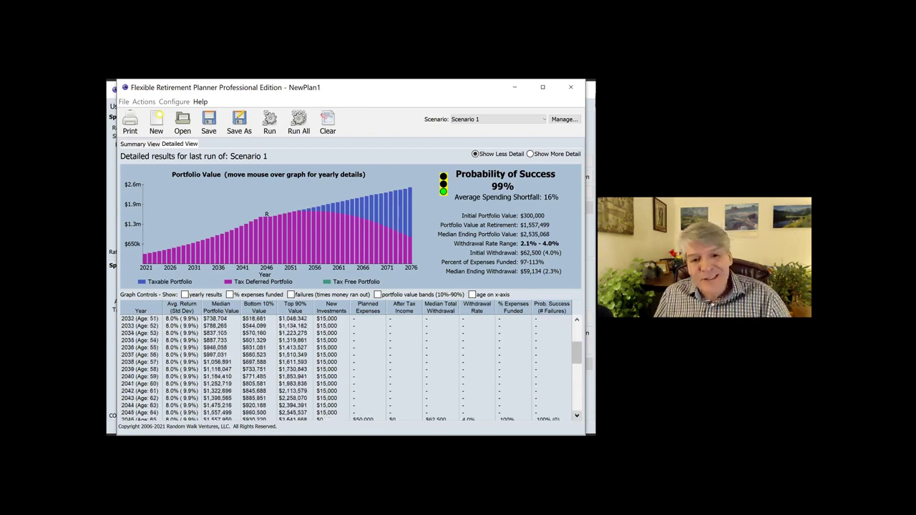
scroll(343, 365, "down", 4)
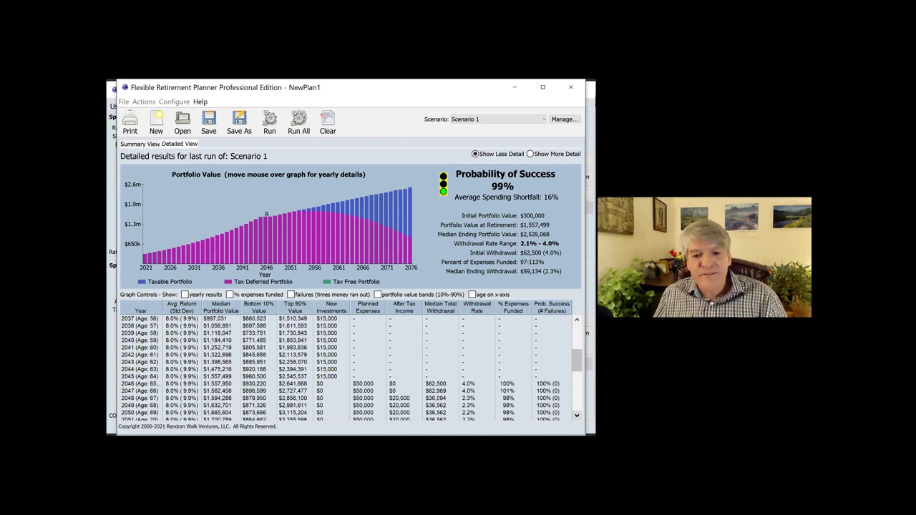
scroll(343, 365, "down", 2)
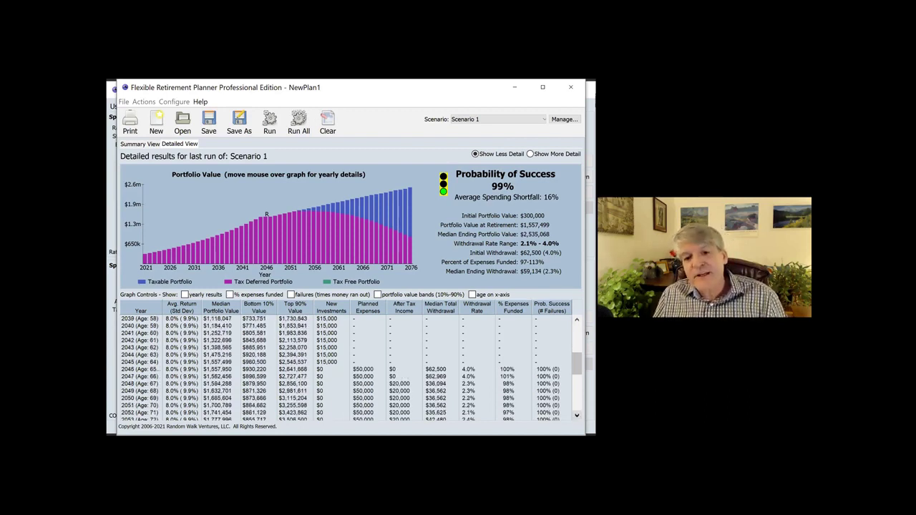
scroll(354, 367, "down", 2)
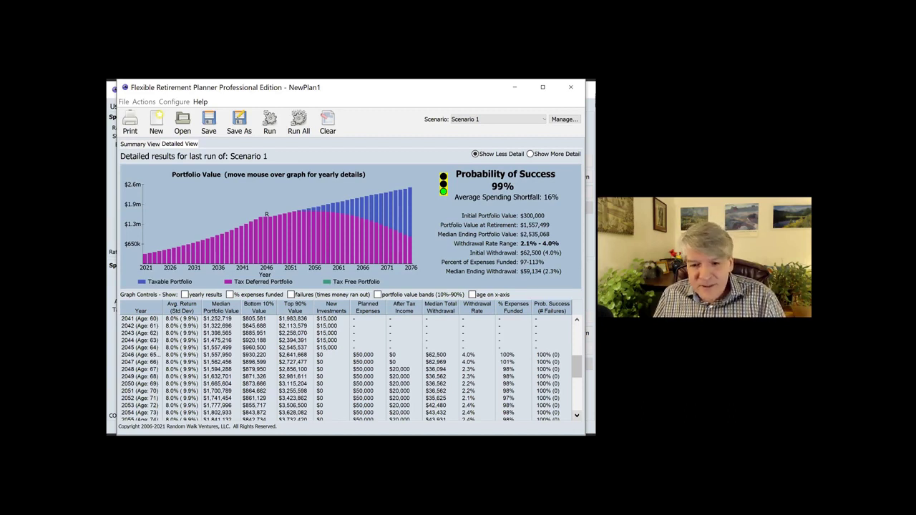
left_click(576, 415)
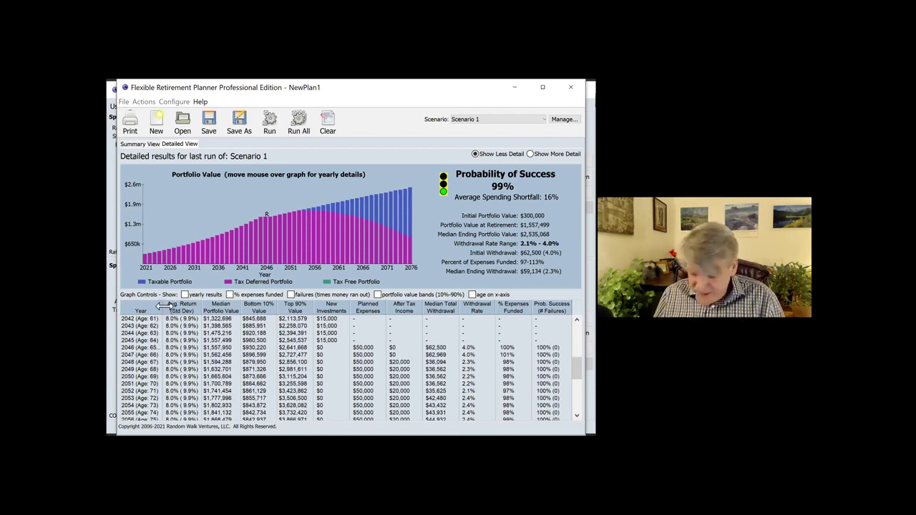
mouse_move(163, 305)
left_mouse_down()
mouse_move(182, 306)
mouse_move(171, 306)
left_mouse_up()
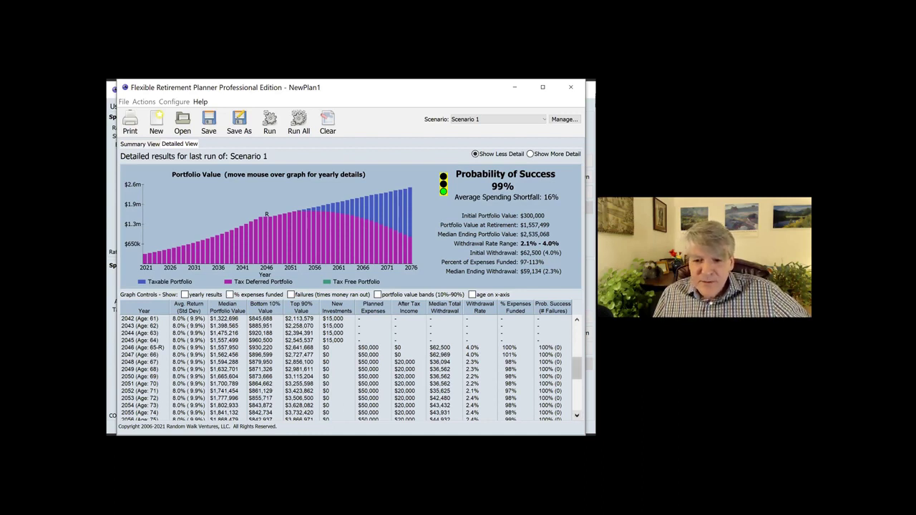
left_click(577, 415)
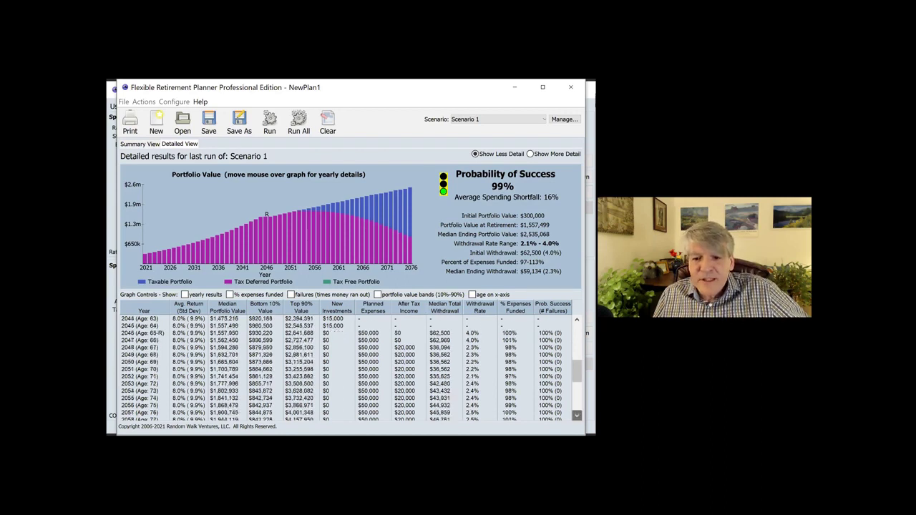
left_click(577, 415)
left_click(577, 415)
left_click(576, 415)
left_click(576, 415)
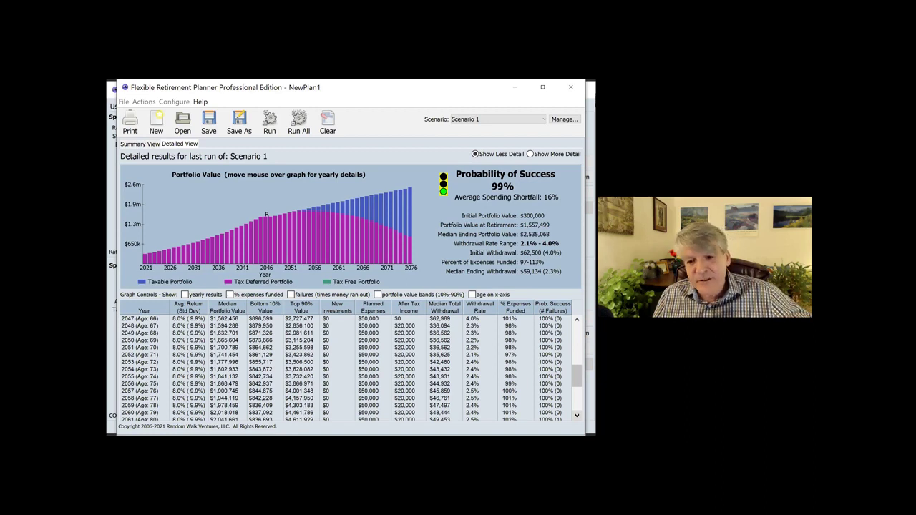
scroll(356, 368, "down", 3)
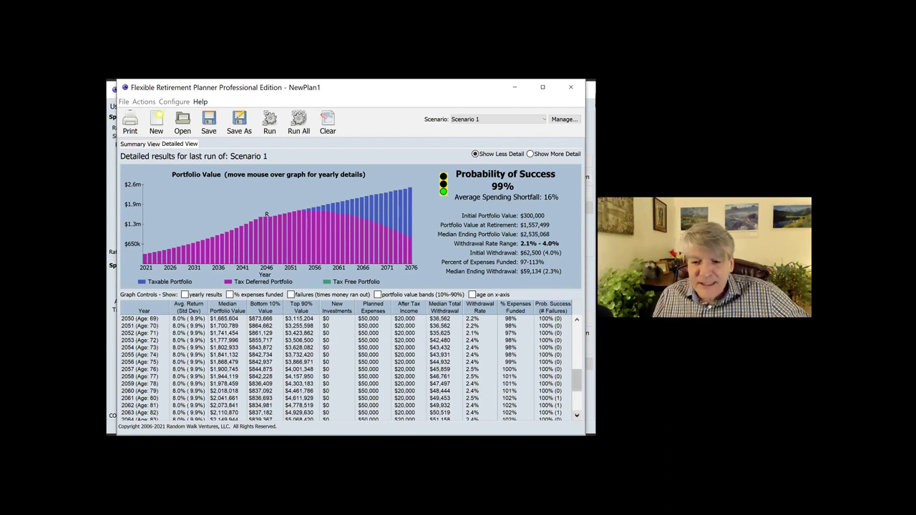
scroll(576, 415, "down", 3)
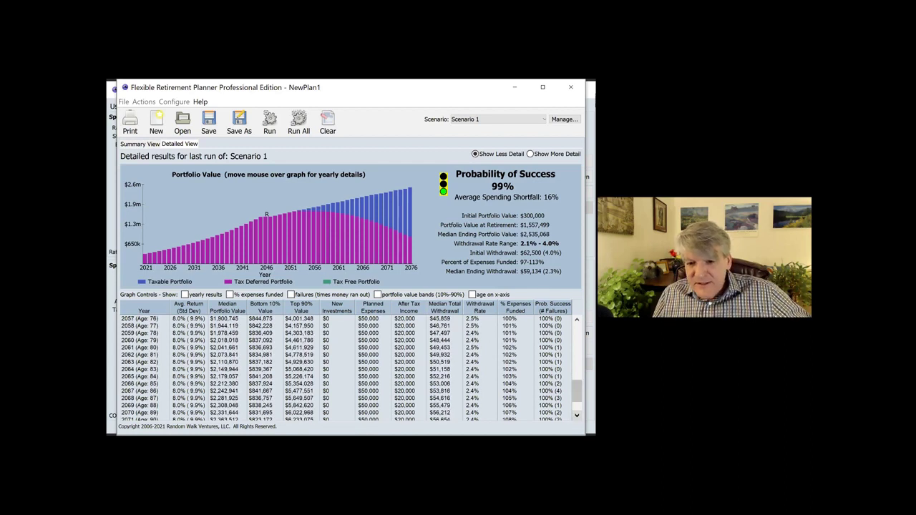
scroll(351, 367, "down", 2)
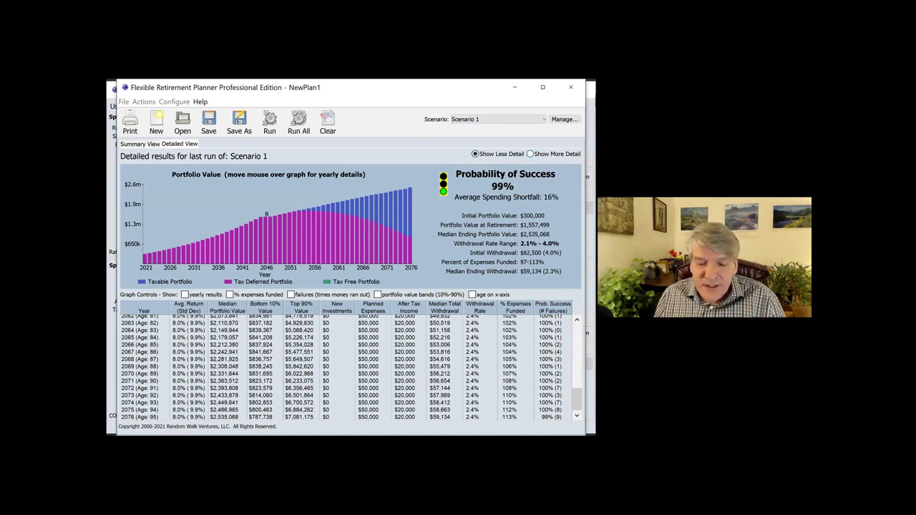
Switch the table to Show More Detail and step down to the RMD years starting 2053
left_click(529, 154)
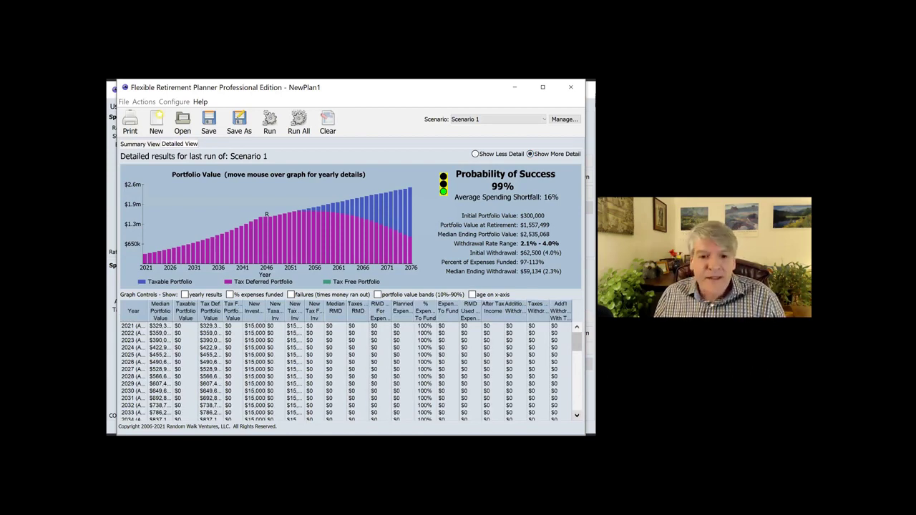
left_click(576, 415)
left_click(576, 415)
left_click(576, 415)
left_click(576, 415)
left_click(576, 415)
left_click(576, 415)
left_click(576, 415)
left_click(576, 415)
left_click(576, 415)
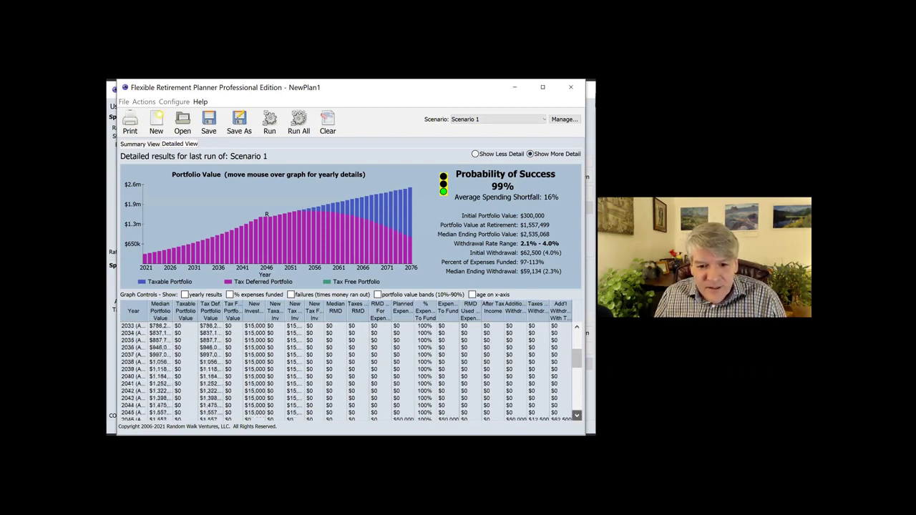
left_click(576, 415)
left_click(576, 415)
left_click(576, 415)
left_click(576, 415)
left_click(576, 415)
left_click(576, 415)
left_click(576, 415)
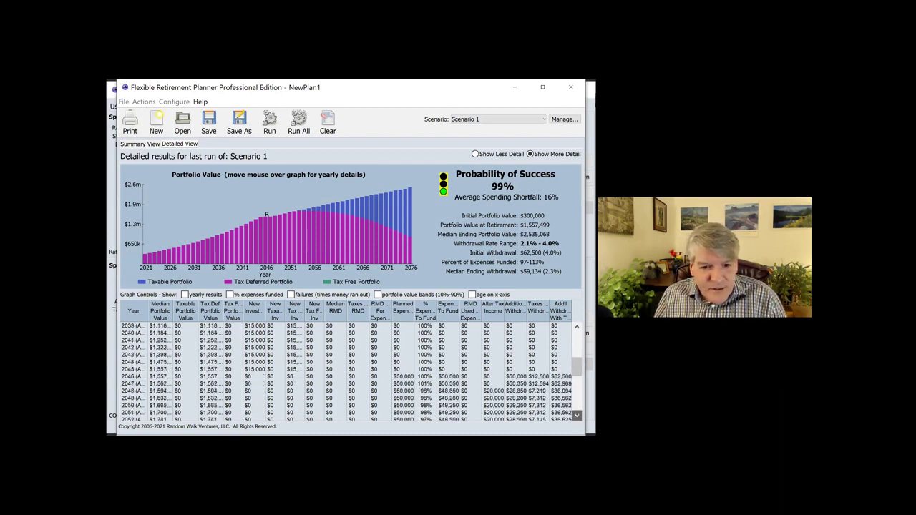
left_click(576, 415)
left_click(576, 415)
left_click(576, 415)
left_click(576, 415)
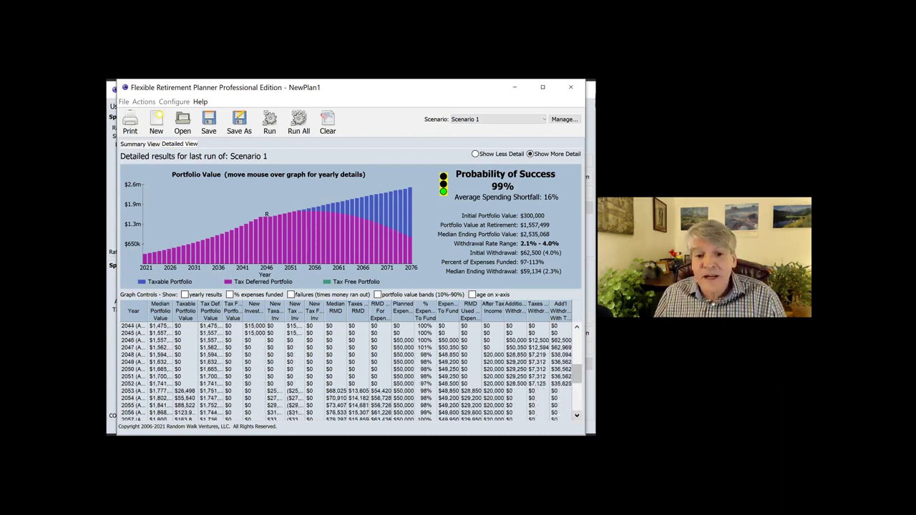
scroll(350, 372, "down", 1)
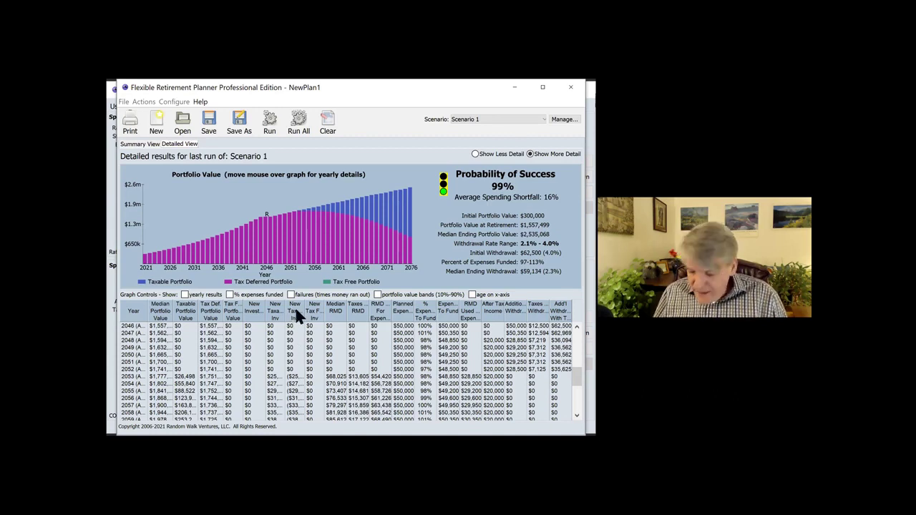
Show all columns in the results table and view its copy/export options
right_click(296, 315)
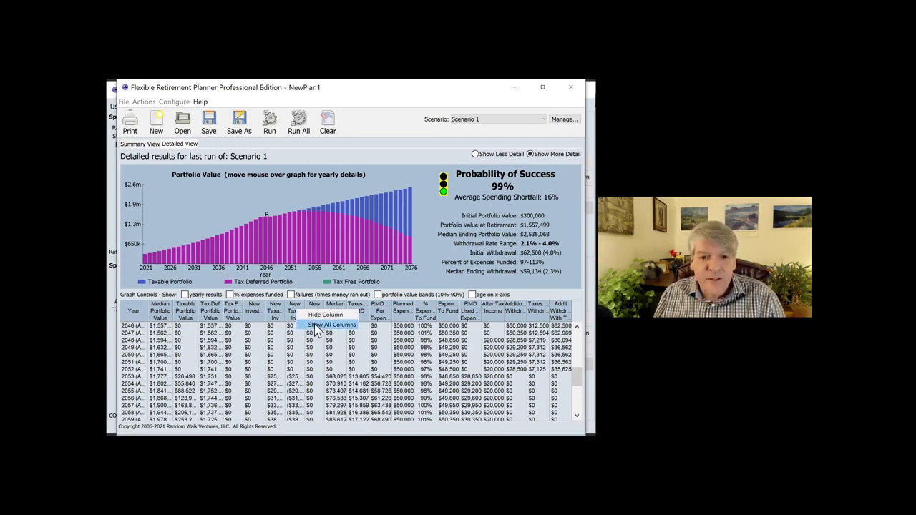
left_click(316, 325)
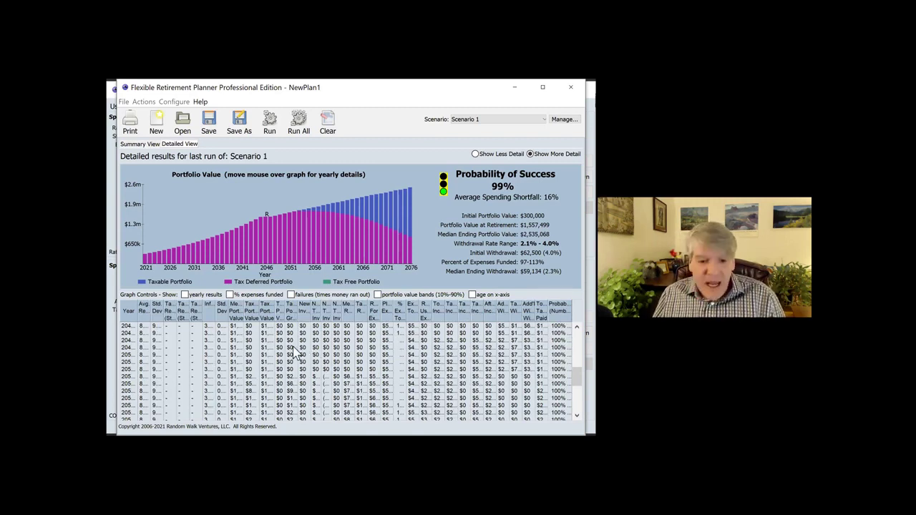
right_click(294, 350)
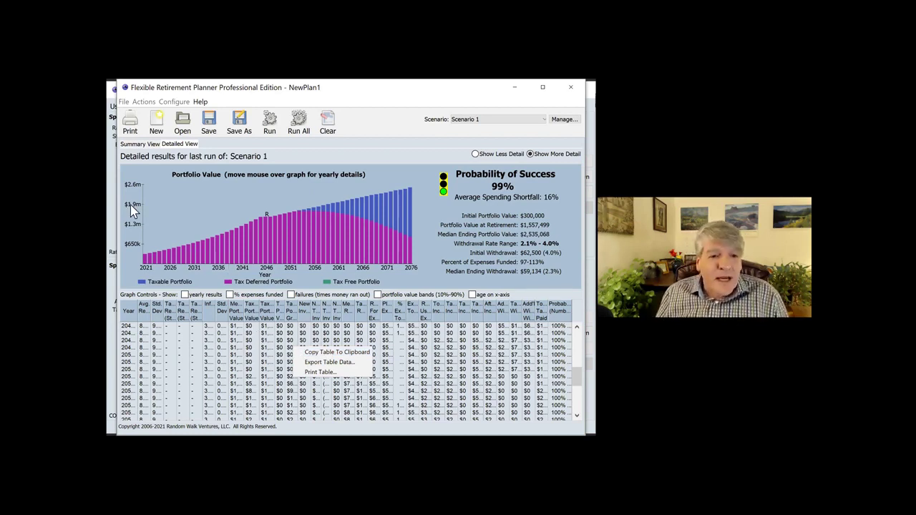
Dismiss the table menu, return to Summary View, and hide the portfolio value bands
left_click(133, 147)
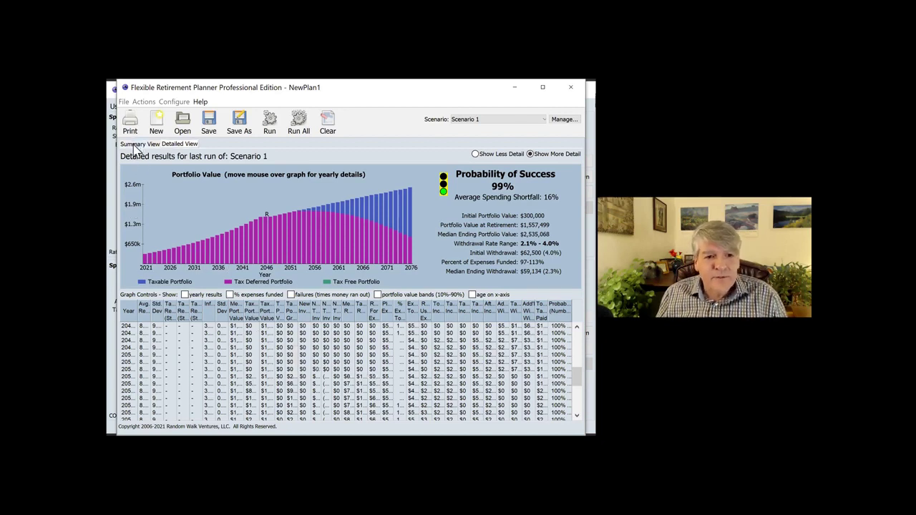
left_click(133, 147)
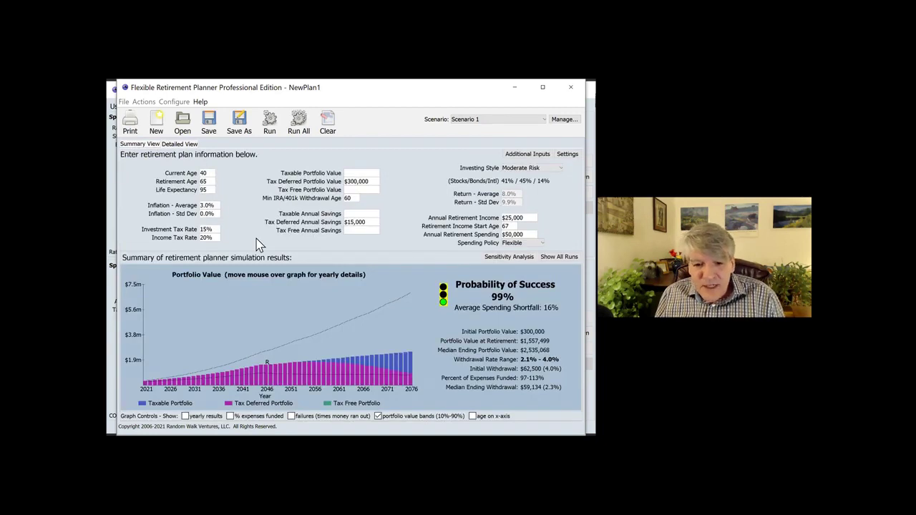
left_click(377, 417)
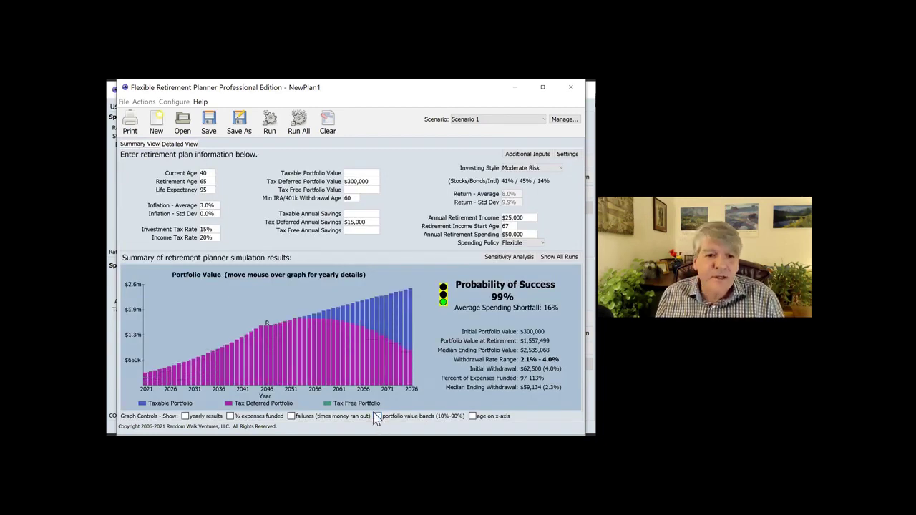
Change the retirement age to 60 and re-run the plan, now at 93% success
left_click(209, 182)
key("BackSpace")
type("0")
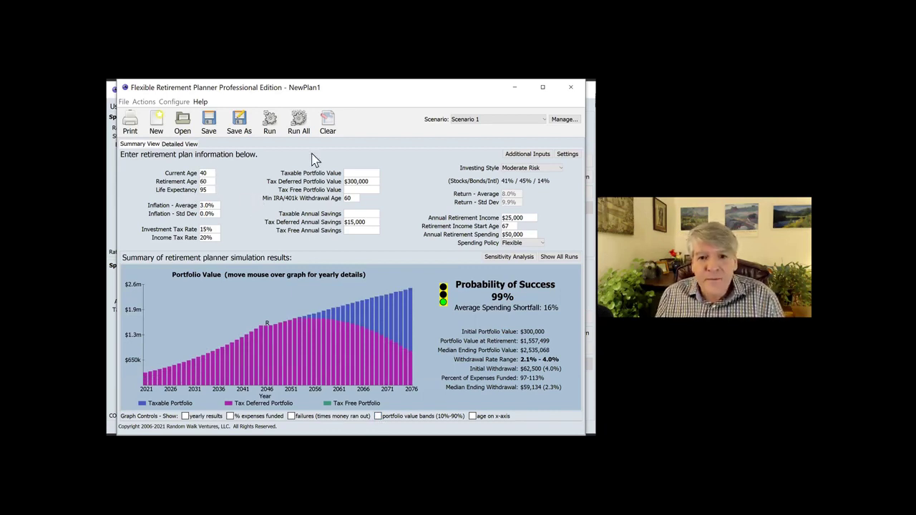
left_click(272, 125)
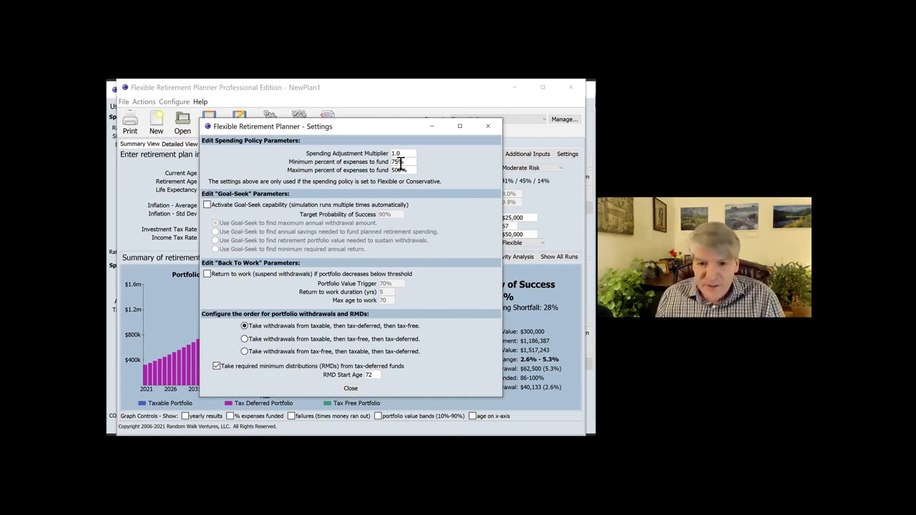
Change the minimum percent of expenses to fund from 75% to 90%
key("BackSpace")
key("BackSpace")
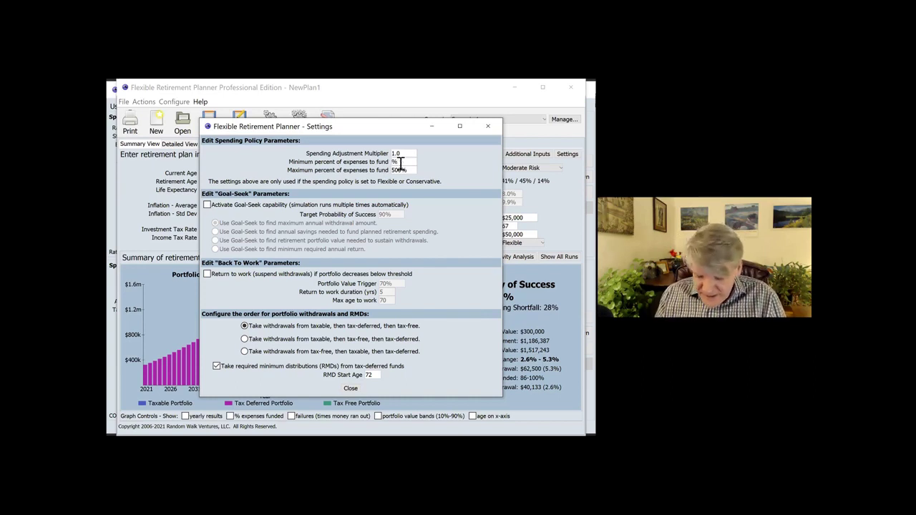
type("90")
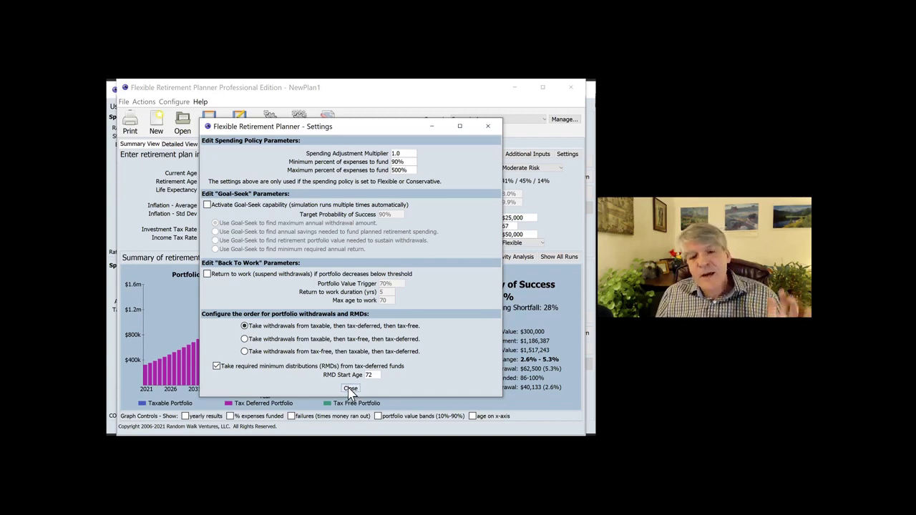
Close Settings, re-run the plan, then set retirement age to 61 and re-run
left_click(350, 389)
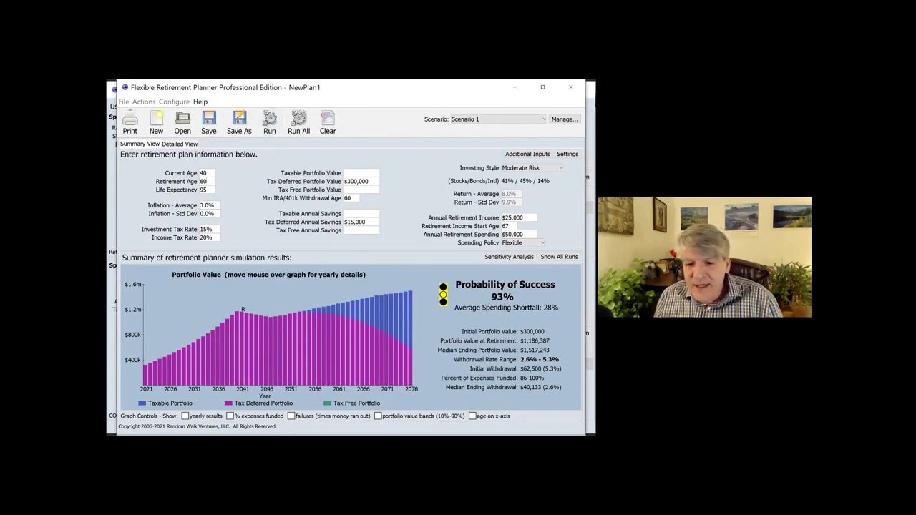
left_click(271, 133)
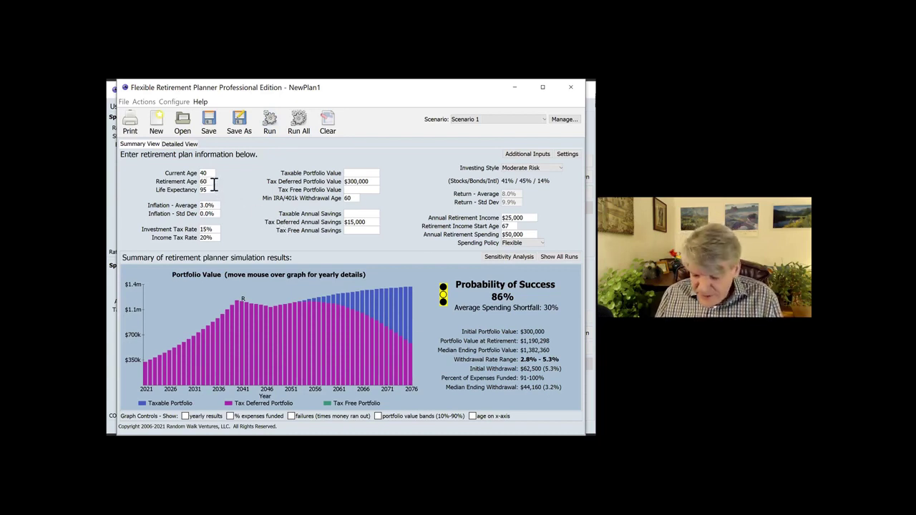
key("BackSpace")
type("1")
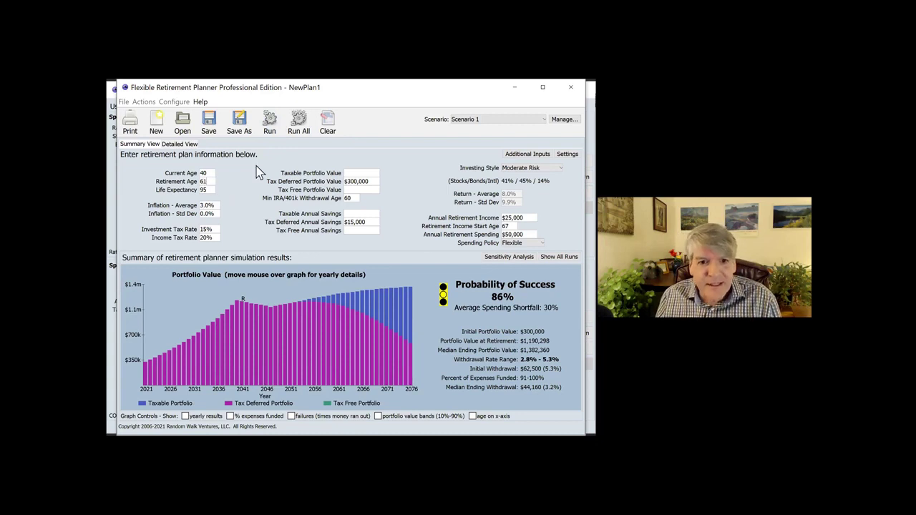
left_click(269, 129)
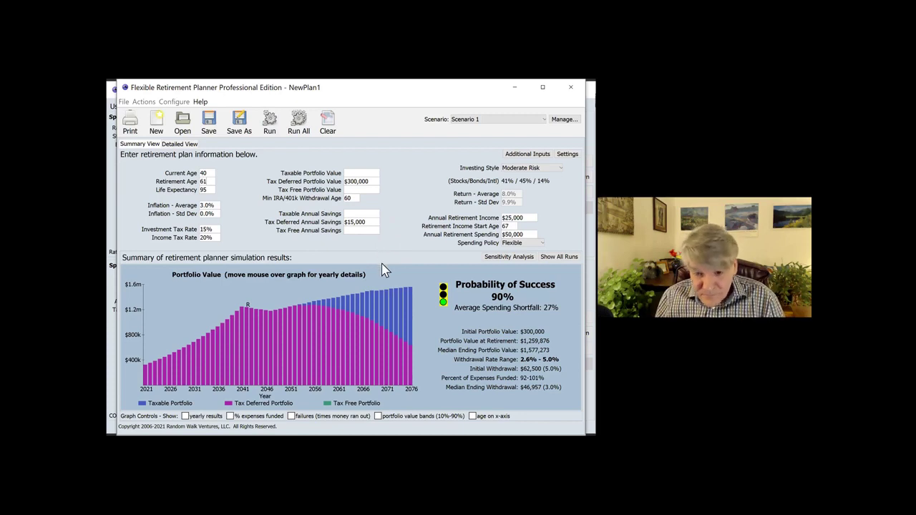
Try the Stable spending policy, which re-runs at 83% success, then switch the policy to Flexible
left_click(523, 243)
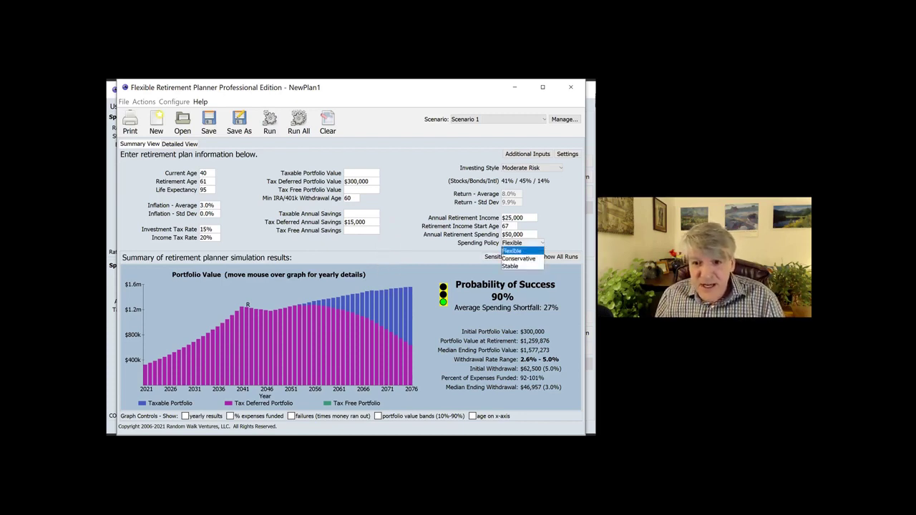
key("Down")
key("Down")
key("Return")
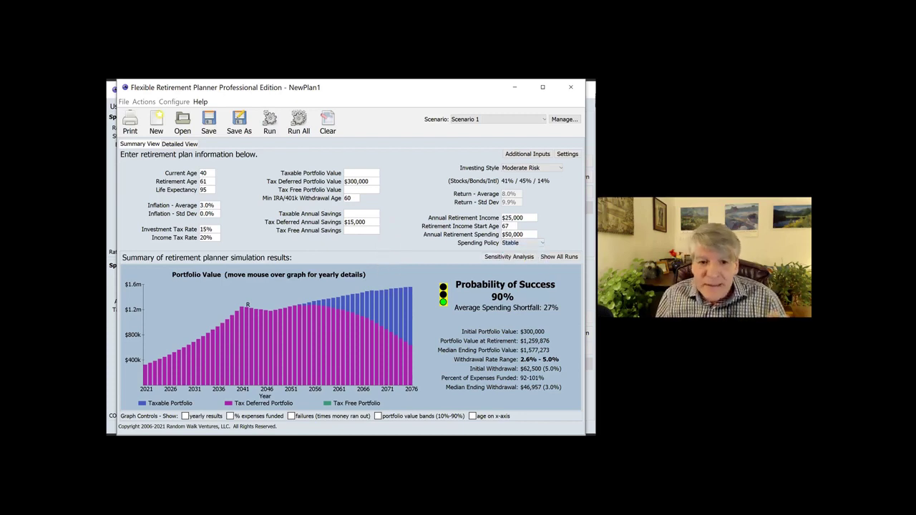
left_click(272, 132)
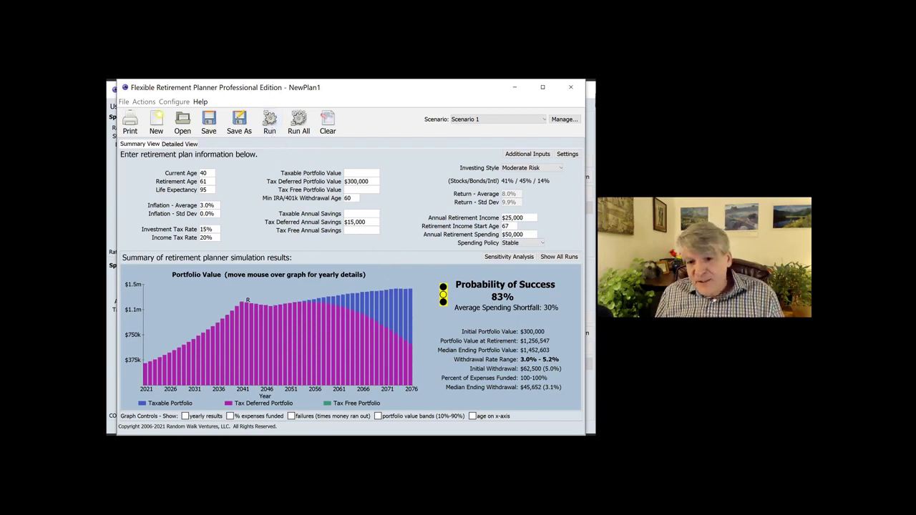
left_click(522, 242)
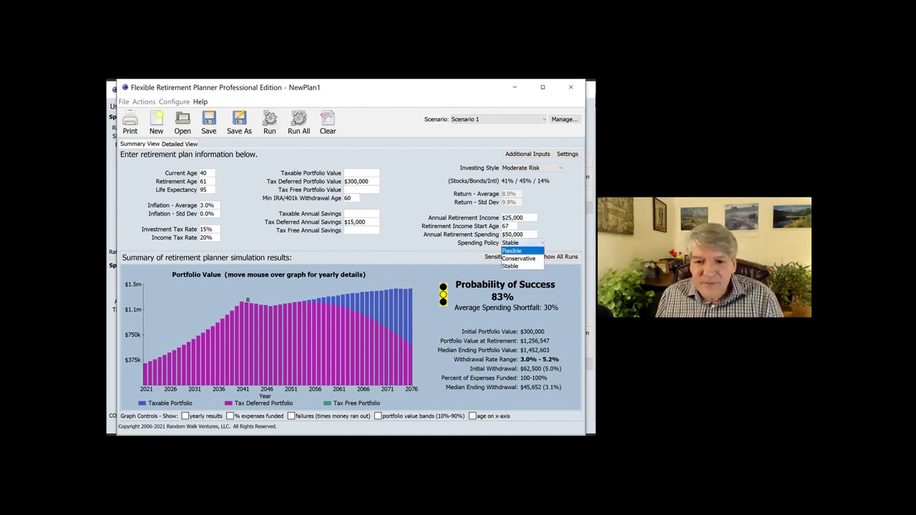
left_click(511, 250)
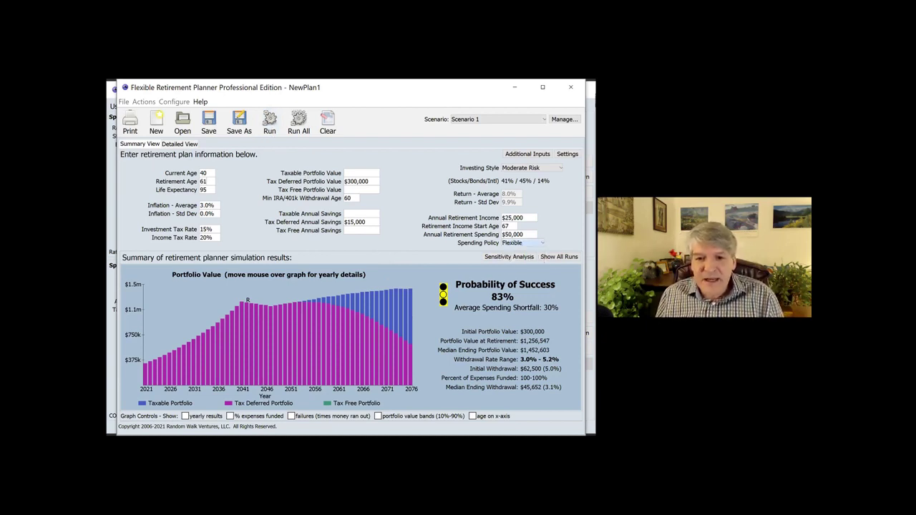
Re-run the simulation with the Flexible spending policy
left_click(272, 128)
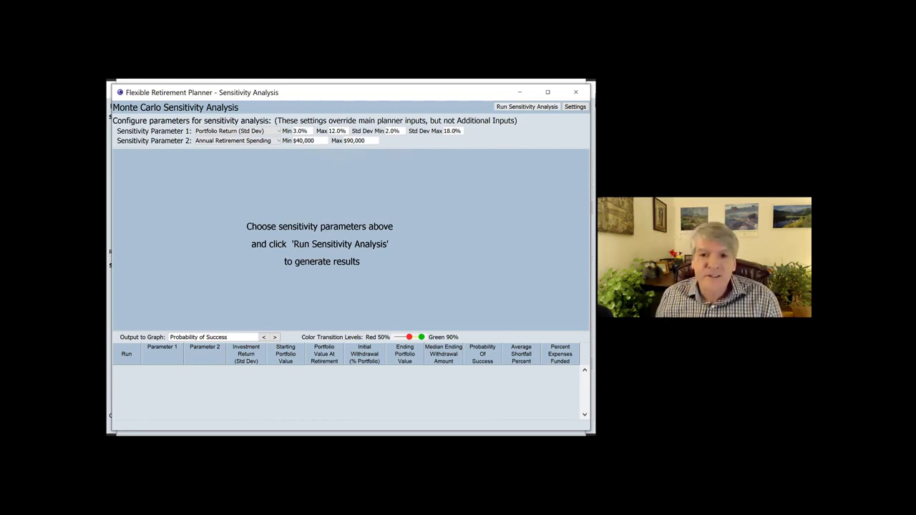
Run the sensitivity analysis and inspect the 12%/$90,000 and 10.1%/$50,714 results
left_click(527, 106)
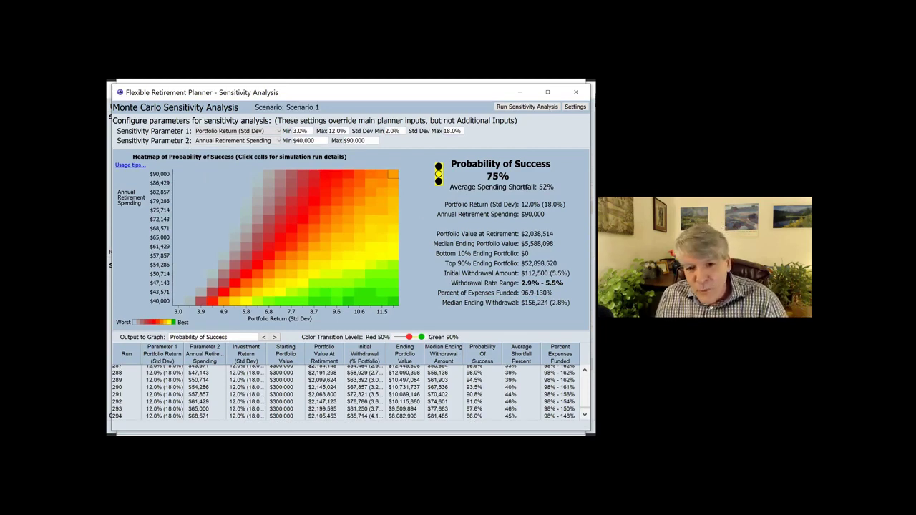
left_click(392, 177)
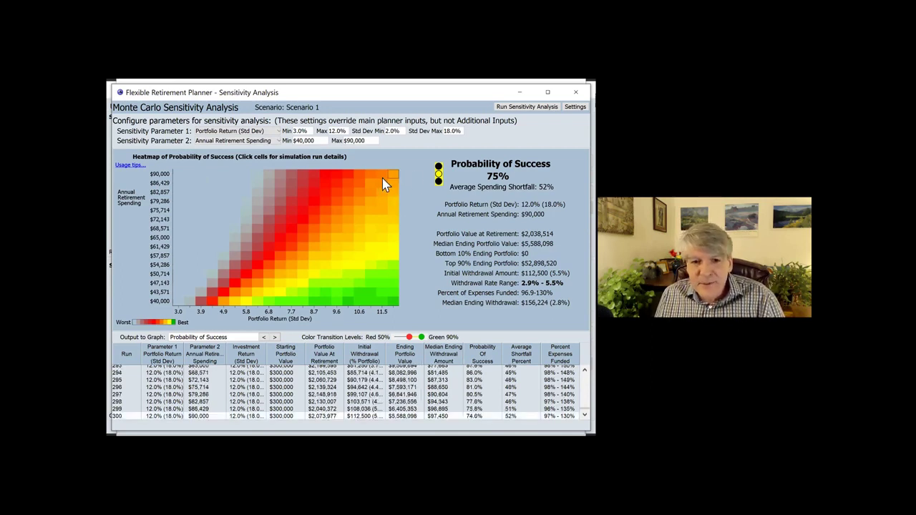
left_click(347, 276)
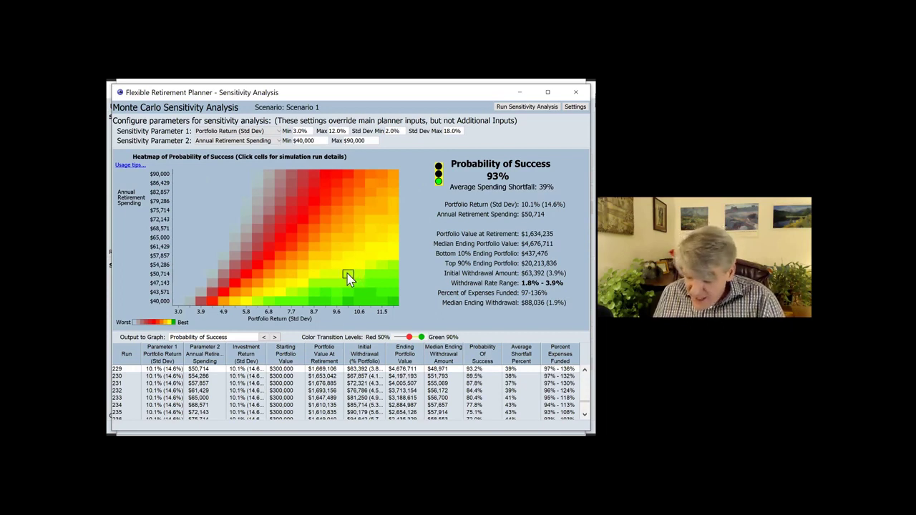
Step through neighbouring cells around 9.2–10.1% return and $47,143–$50,714 spending
key("Left")
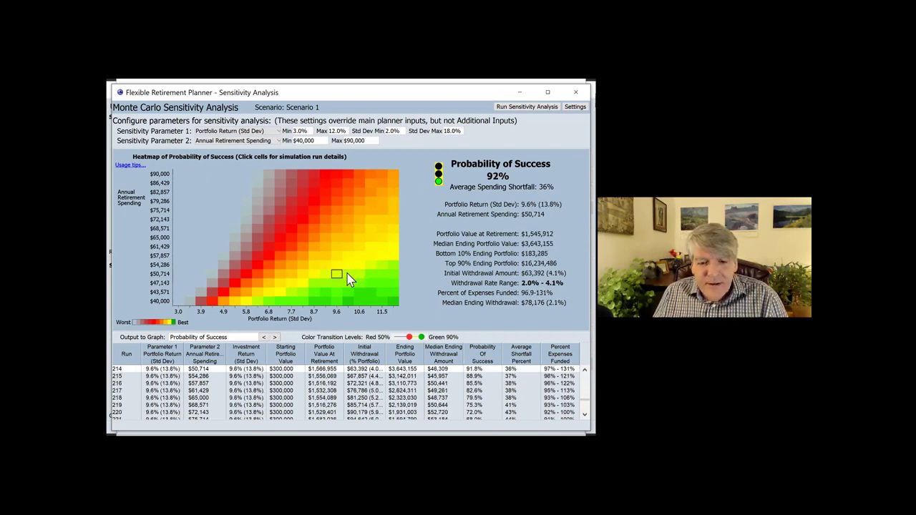
key("Left")
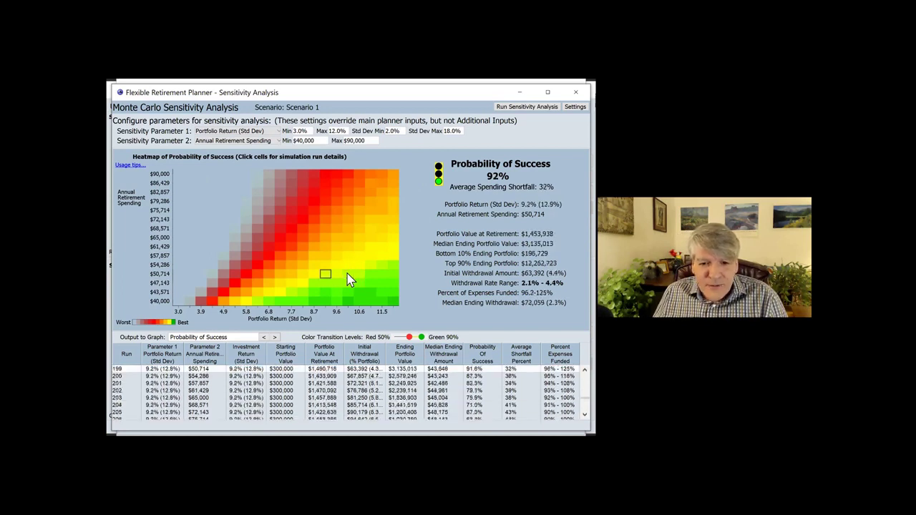
key("Down")
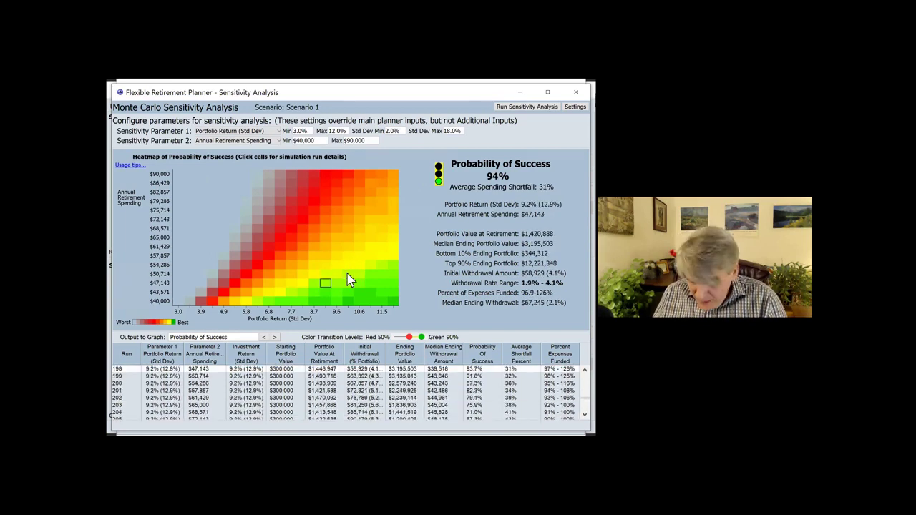
key("Up")
left_click(348, 277)
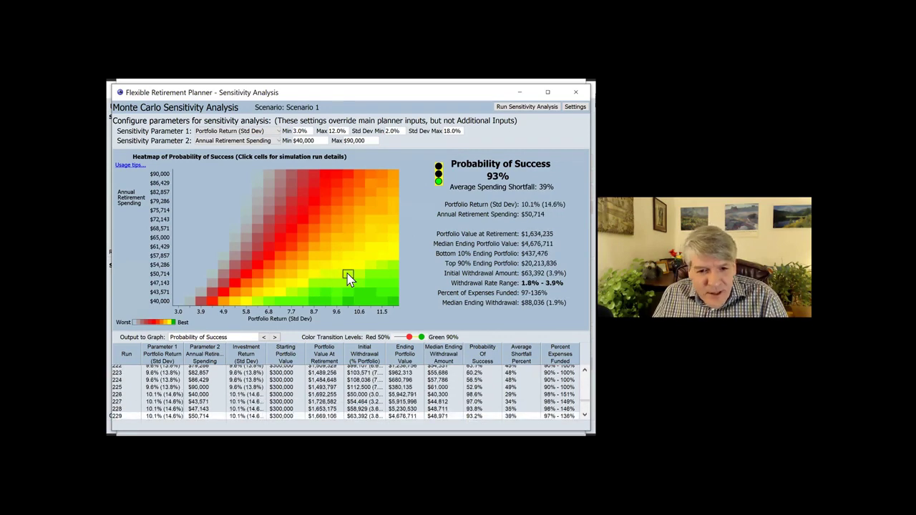
key("Left")
key("Left")
key("Right")
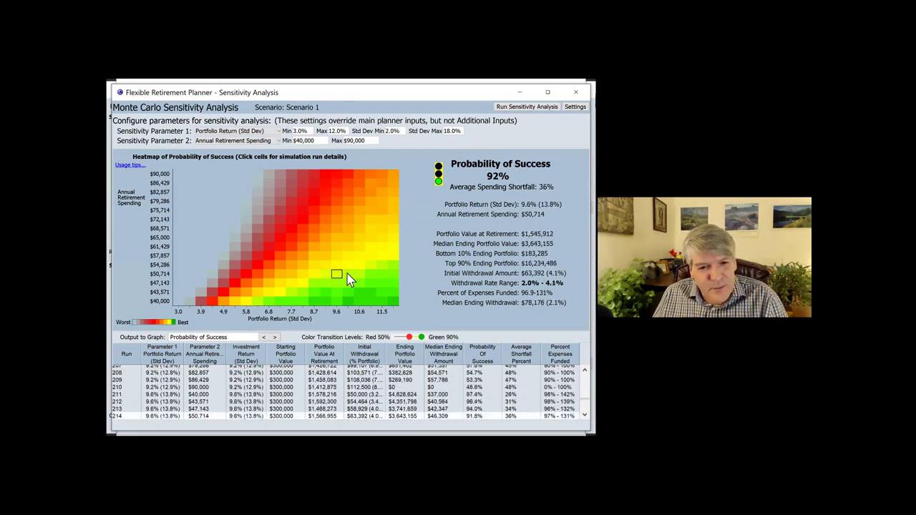
key("Right")
key("Right")
Browse the $54,286 and $61,429 spending rows, ending at 8.2% return, $50,714 spending (86%)
key("Right")
key("Up")
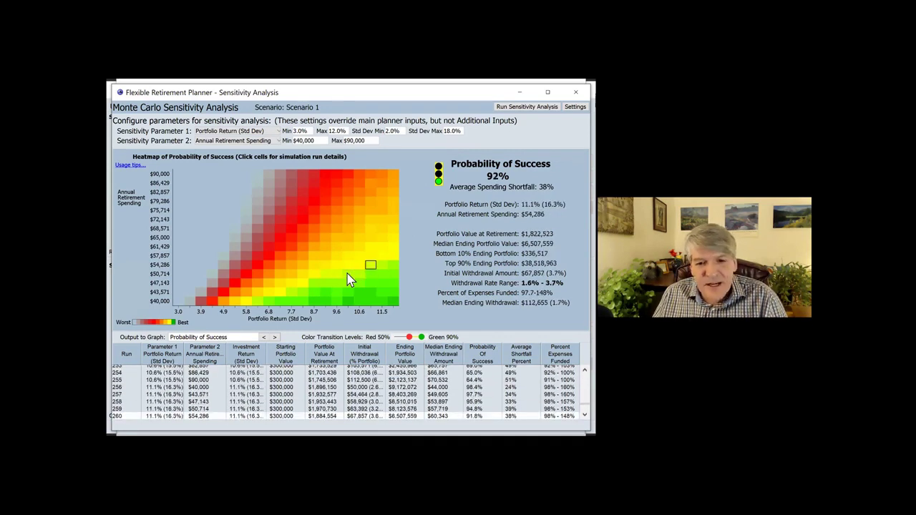
key("Right")
key("Right")
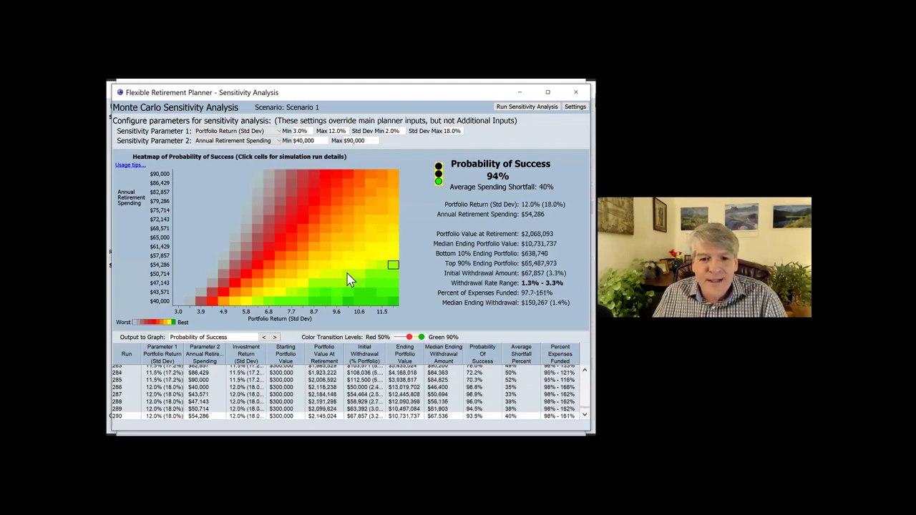
key("Left")
key("Up")
key("Up")
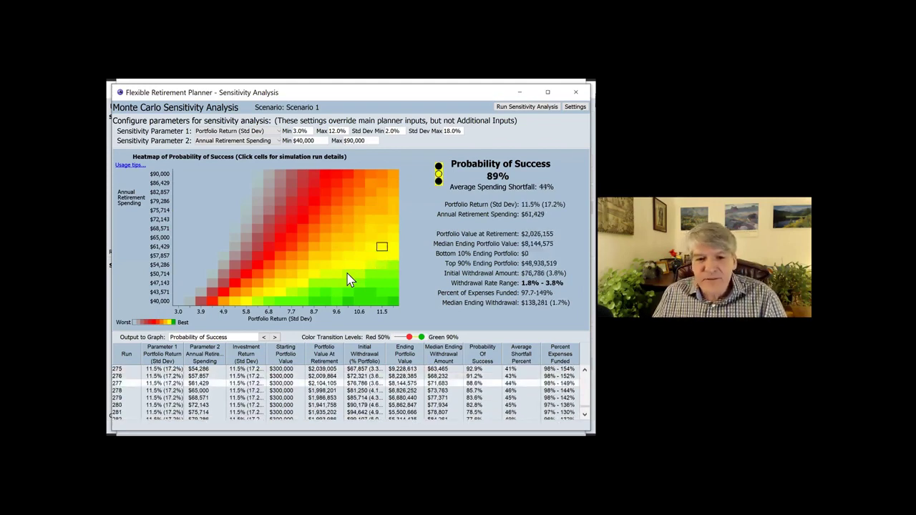
key("Left")
key("Left")
key("Left")
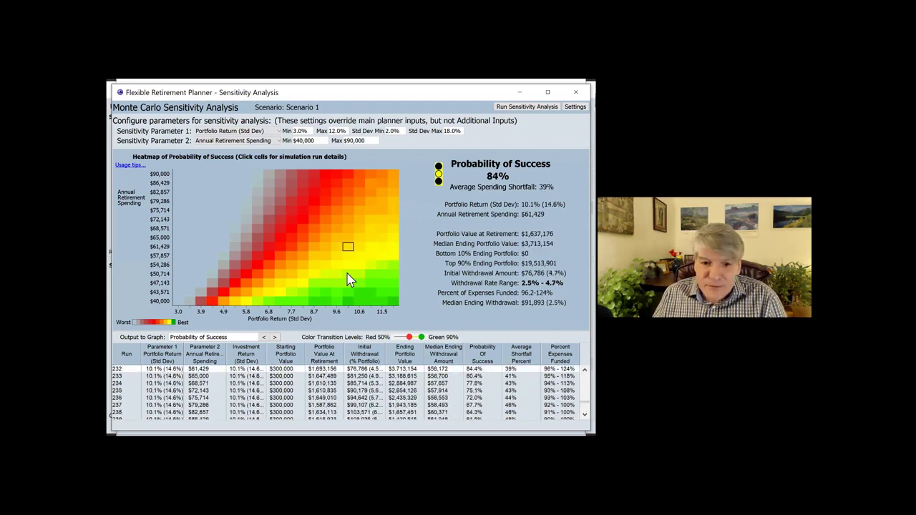
key("Down")
key("Down")
key("Down")
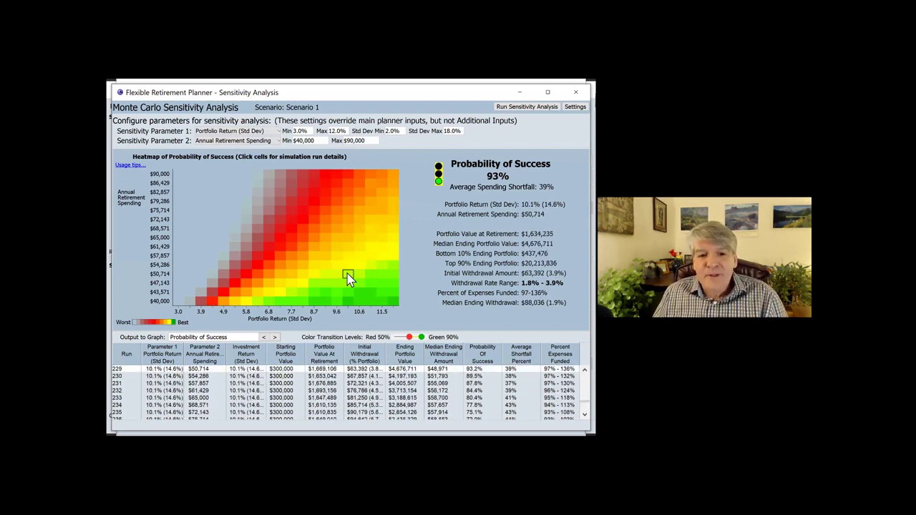
key("Left")
key("Left")
key("Left")
key("Left")
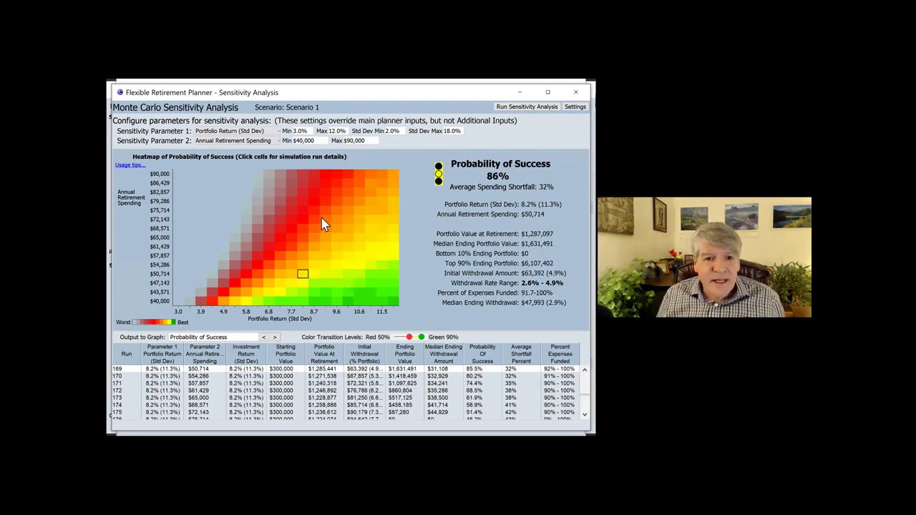
Set sensitivity parameter 1 to Inflation Rate 1–4% and parameter 2 to Income Tax Rate
left_click(275, 140)
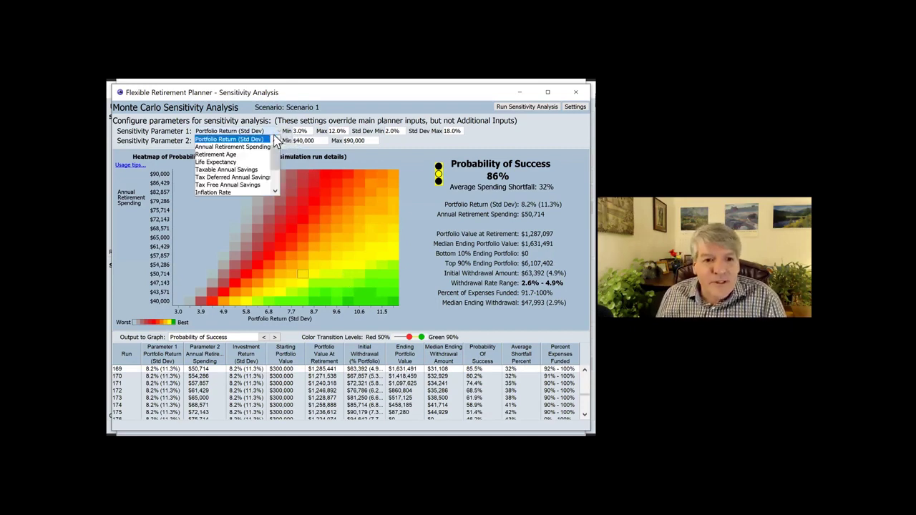
left_click(236, 192)
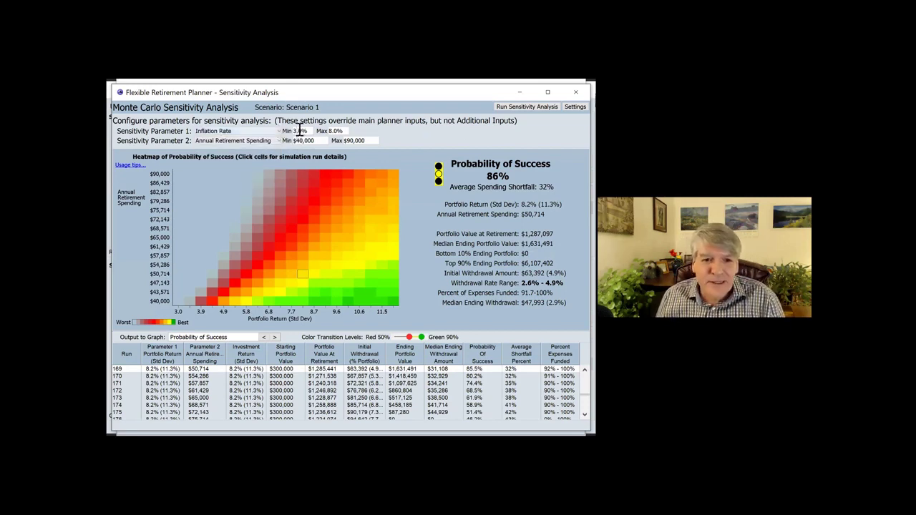
left_click_drag(294, 132, 292, 138)
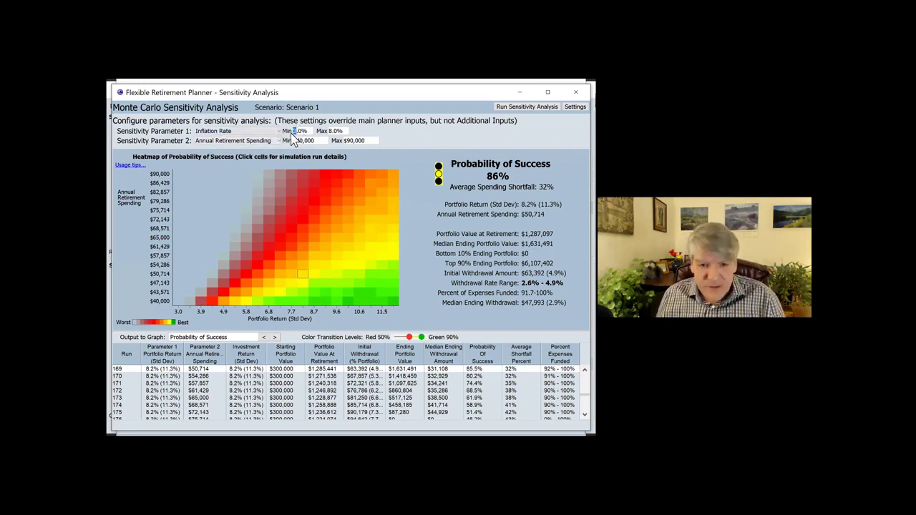
type("1")
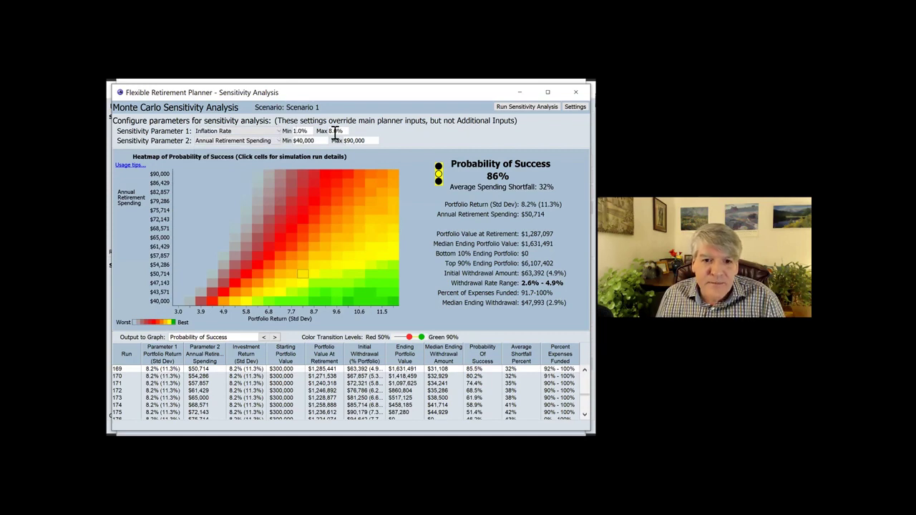
left_click_drag(334, 131, 324, 135)
type("4")
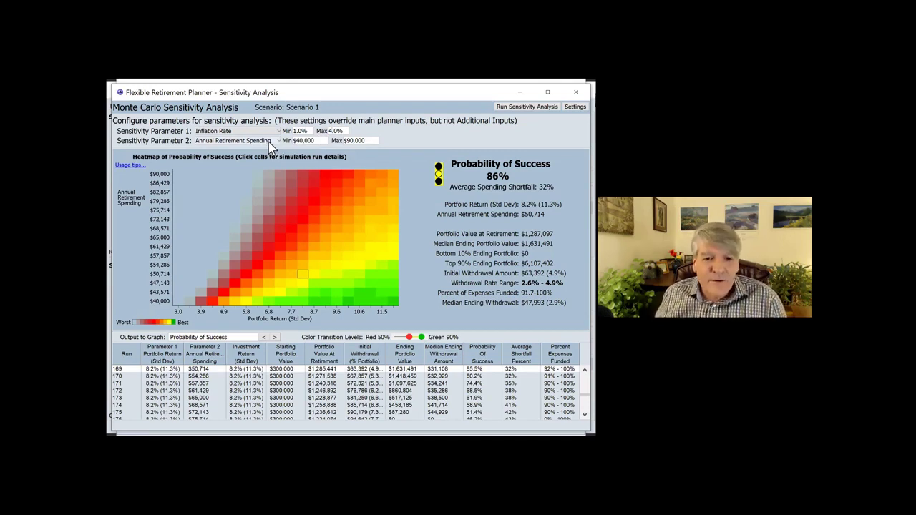
left_click(271, 142)
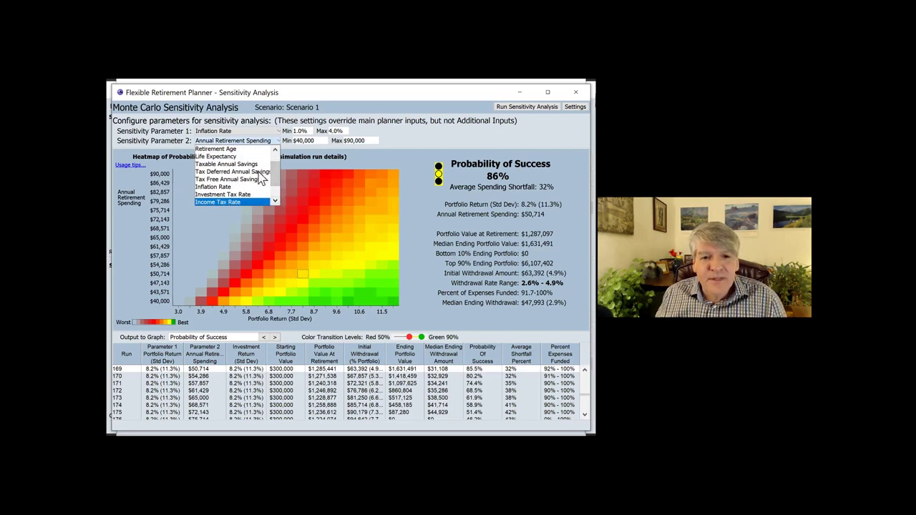
key("Return")
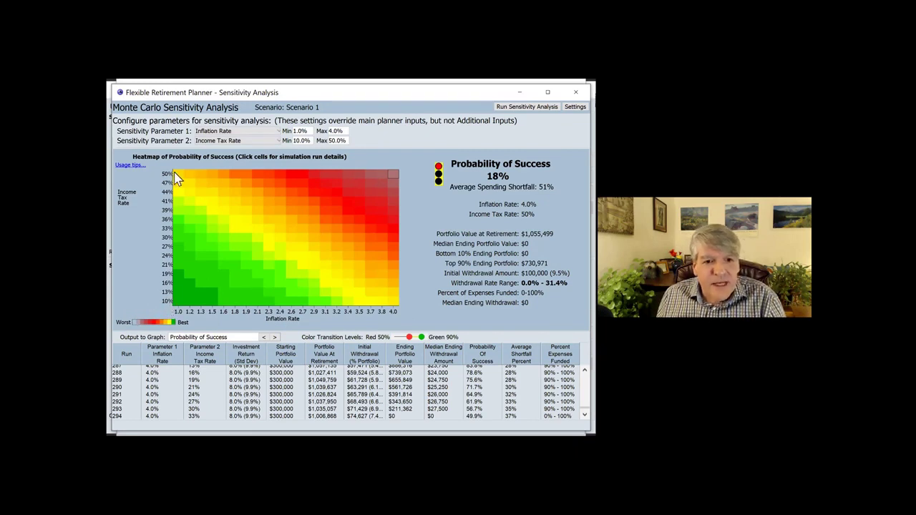
Inspect the 1.9% and 2.1% inflation results at 27–33% income tax rates
left_click(245, 237)
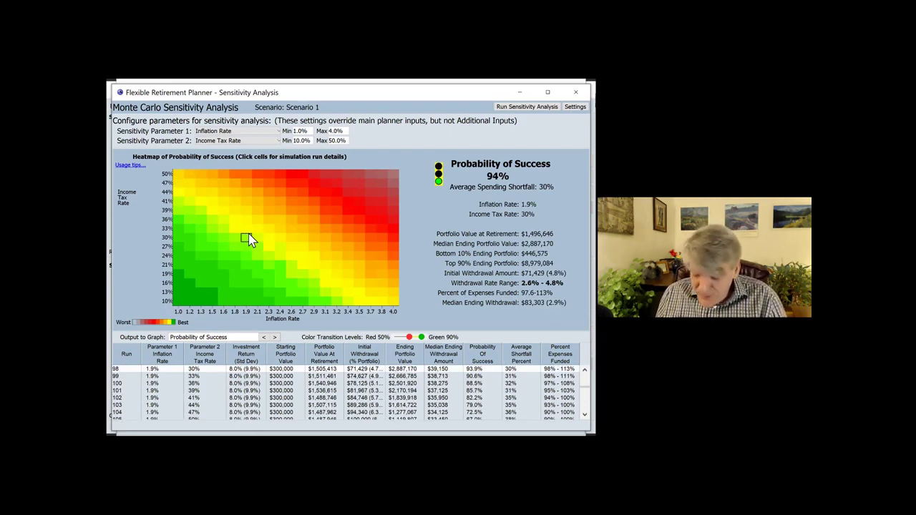
key("Down")
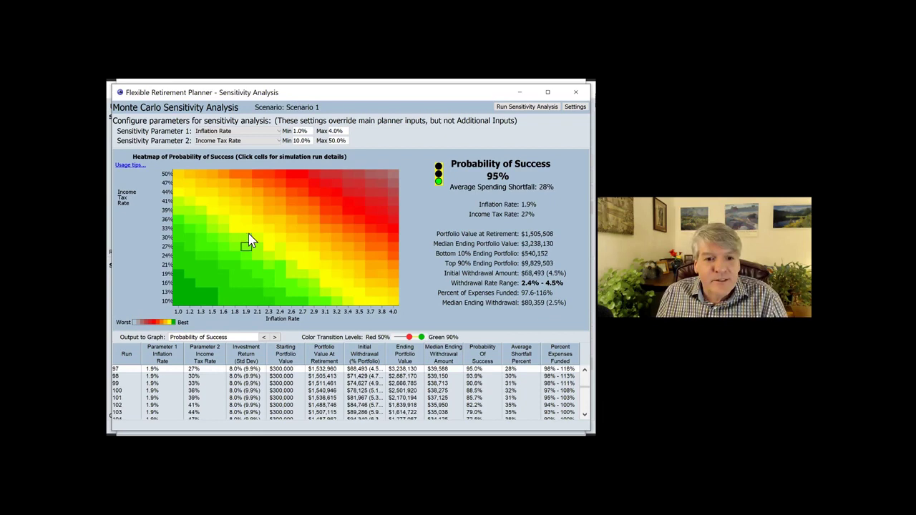
left_click(256, 236)
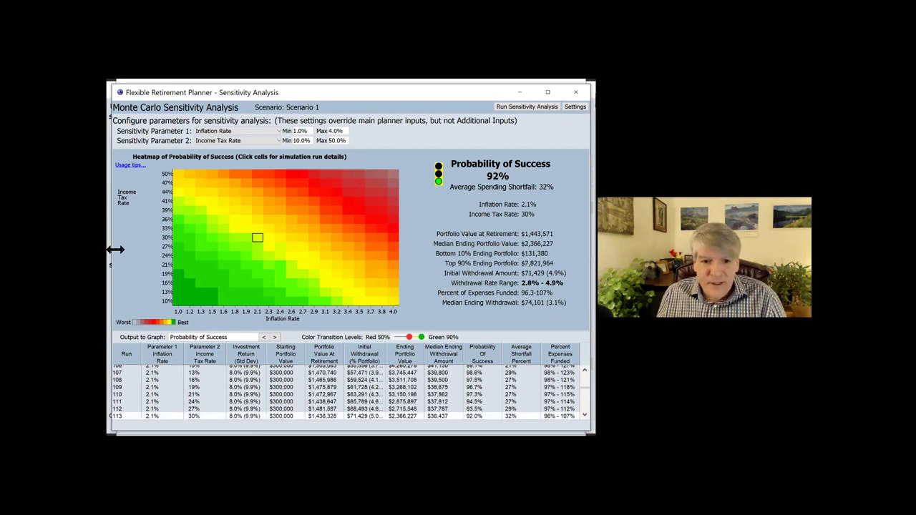
left_click(255, 229)
key("Down")
key("Down")
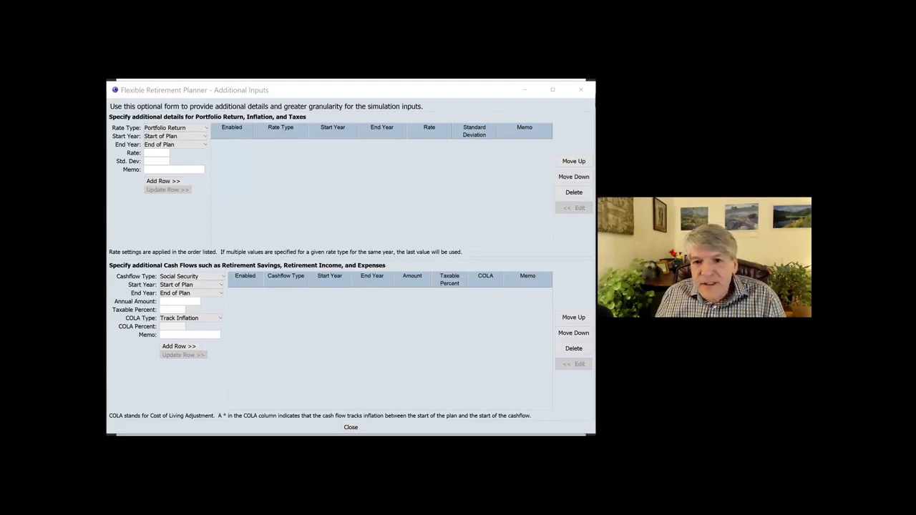
Return to the main planner window and clear the $25,000 Annual Retirement Income
key("alt+Tab")
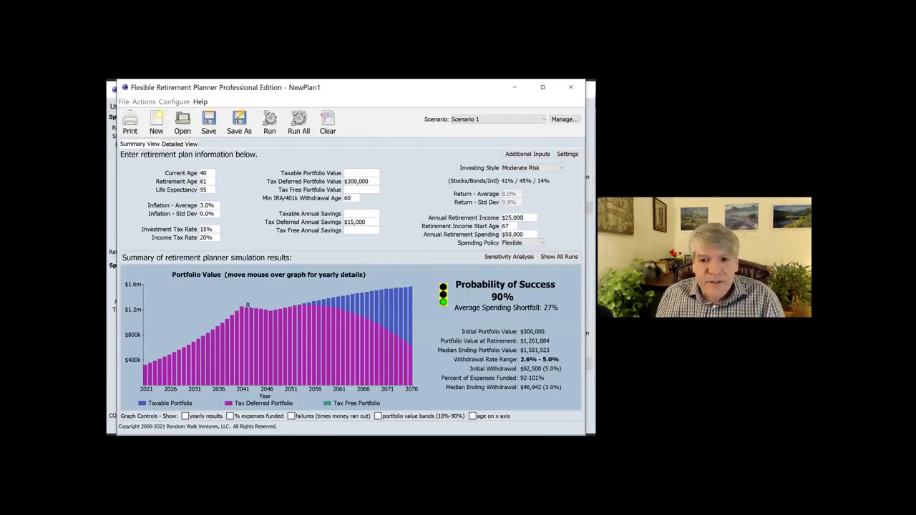
key("shift+Left")
key("shift+Left")
key("shift+Left")
key("shift+Left")
key("shift+Left")
key("shift+Left")
key("shift+Left")
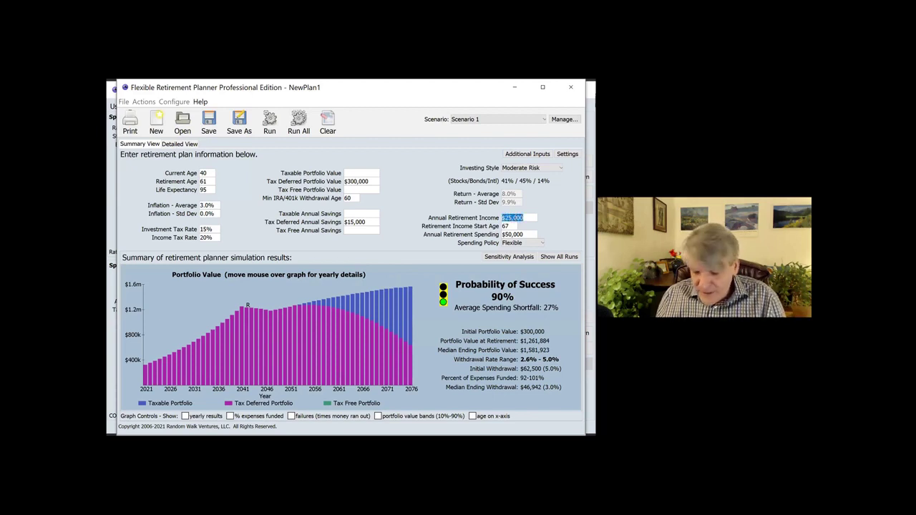
key("BackSpace")
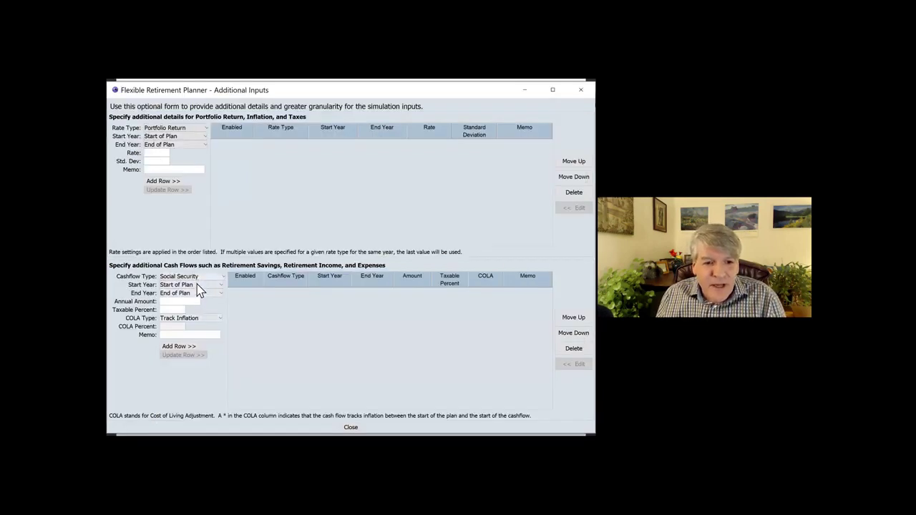
Add a Social Security cash flow from age 67: $12,500 a year, 100% taxable, with a memo
left_click(197, 284)
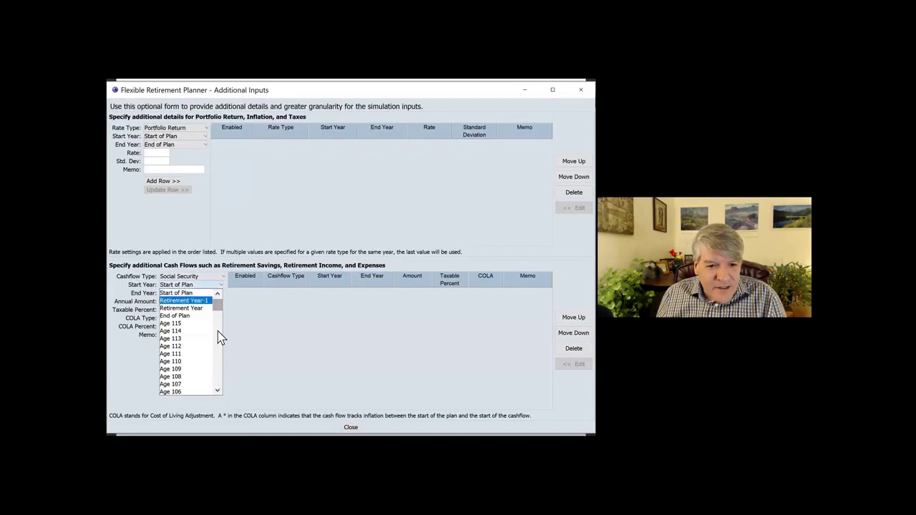
scroll(220, 338, "down", 9)
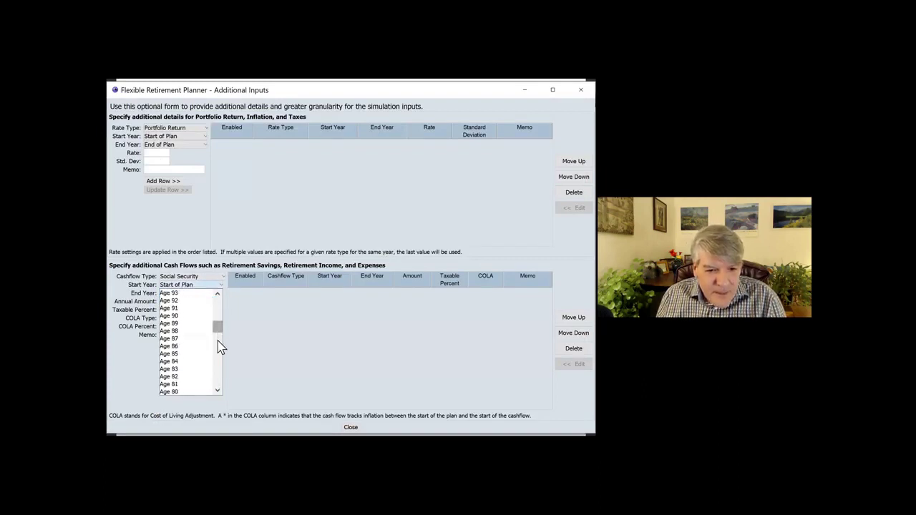
scroll(221, 347, "down", 7)
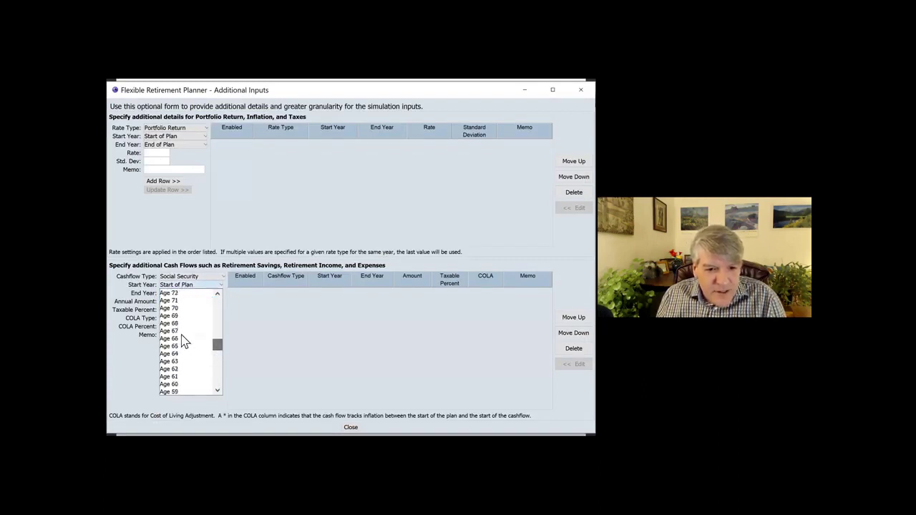
left_click(182, 331)
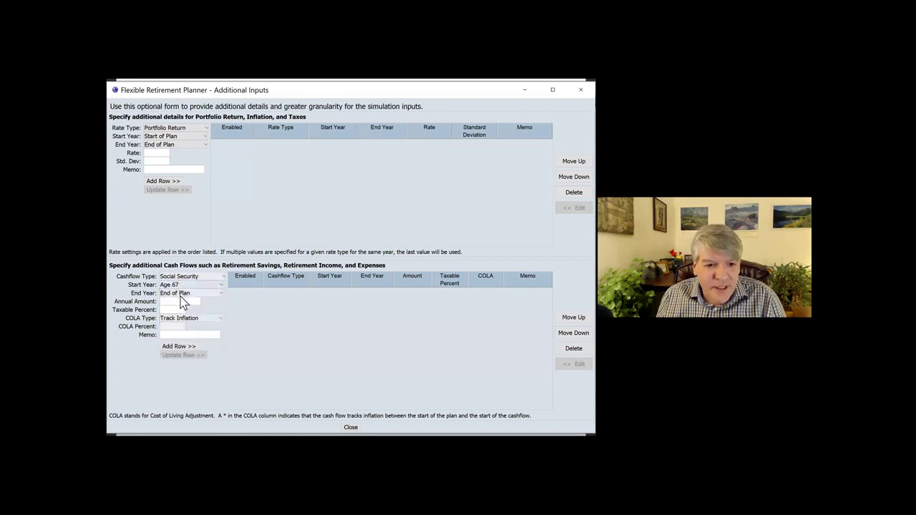
left_click(183, 304)
type("12500")
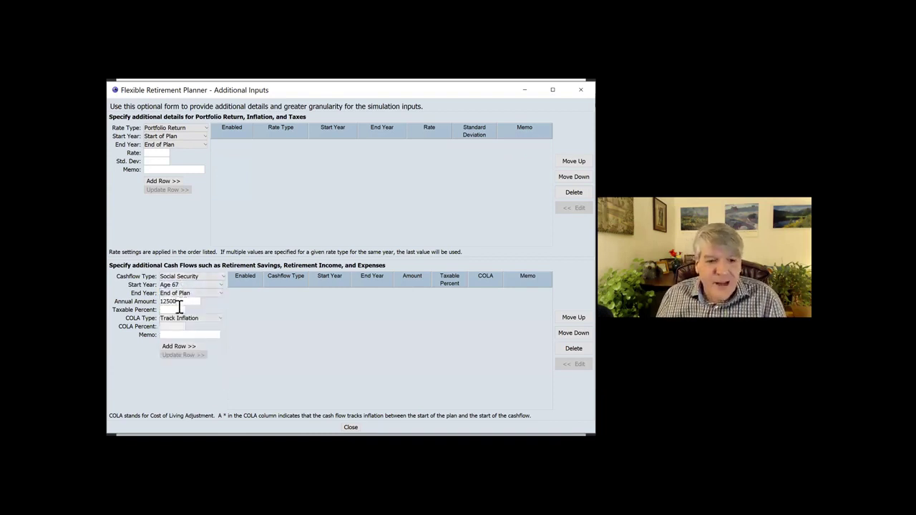
left_click(173, 312)
type("100")
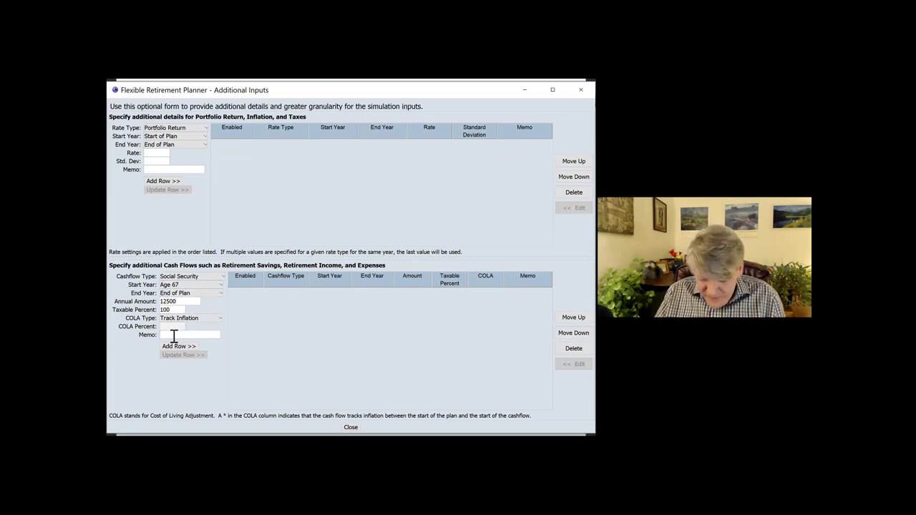
left_click(173, 335)
type("John")
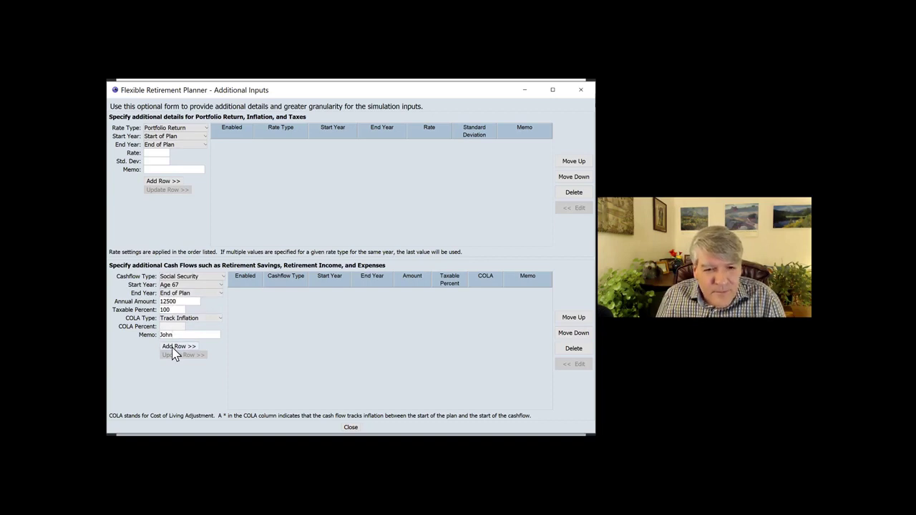
left_click(172, 348)
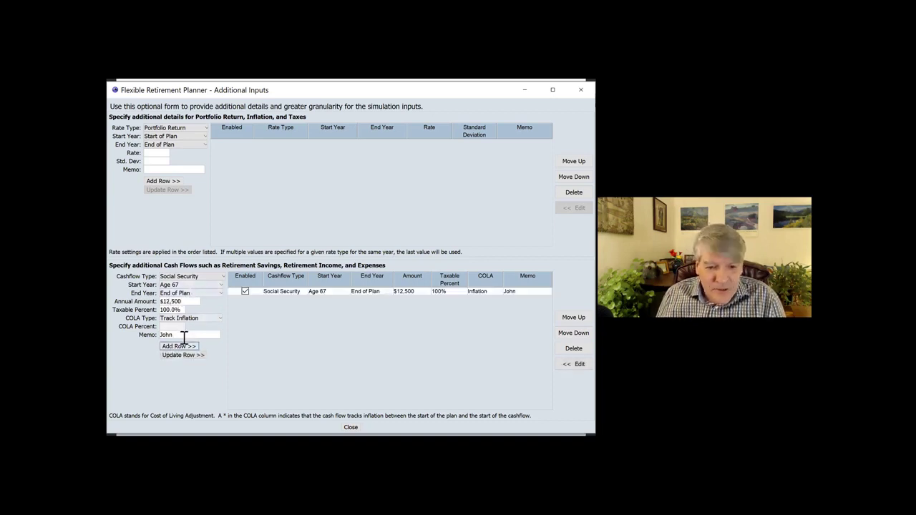
Add a second $12,500 Social Security cash flow starting at age 69 with a different memo
left_click(184, 336)
key("BackSpace")
key("BackSpace")
key("BackSpace")
key("BackSpace")
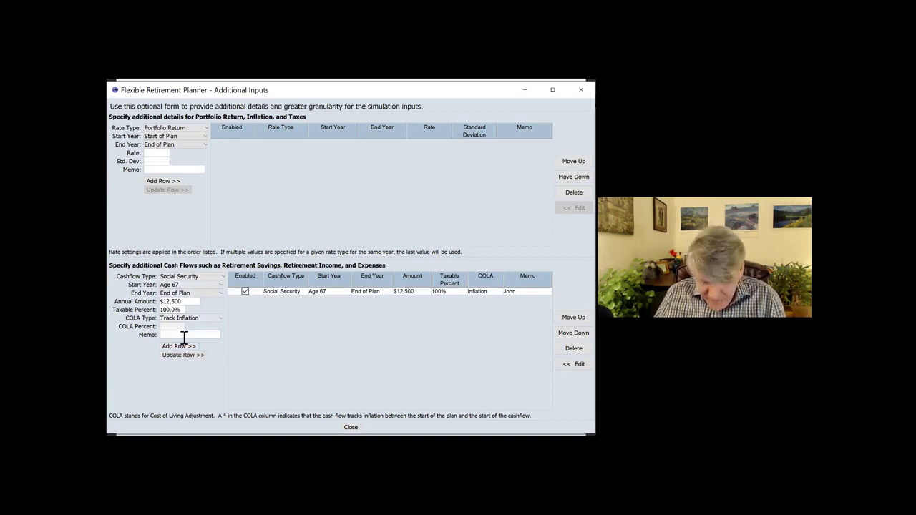
type("Mary")
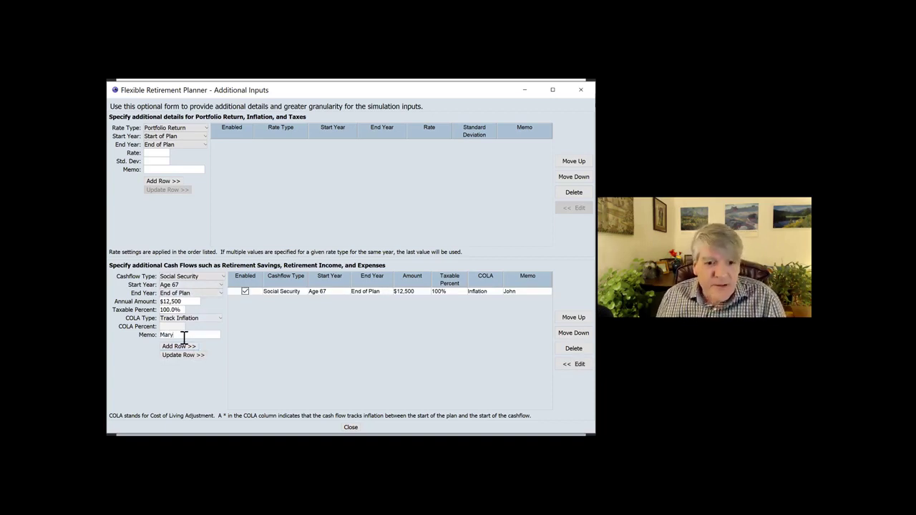
left_click(185, 285)
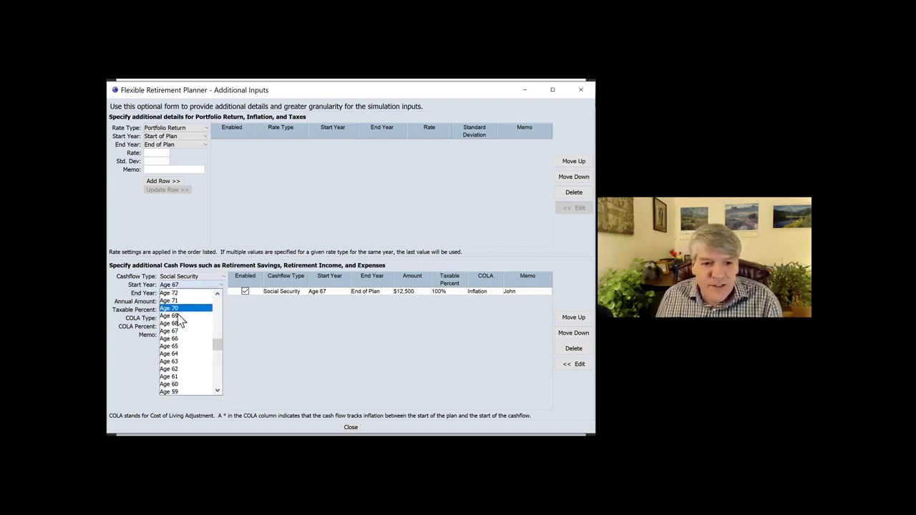
left_click(176, 316)
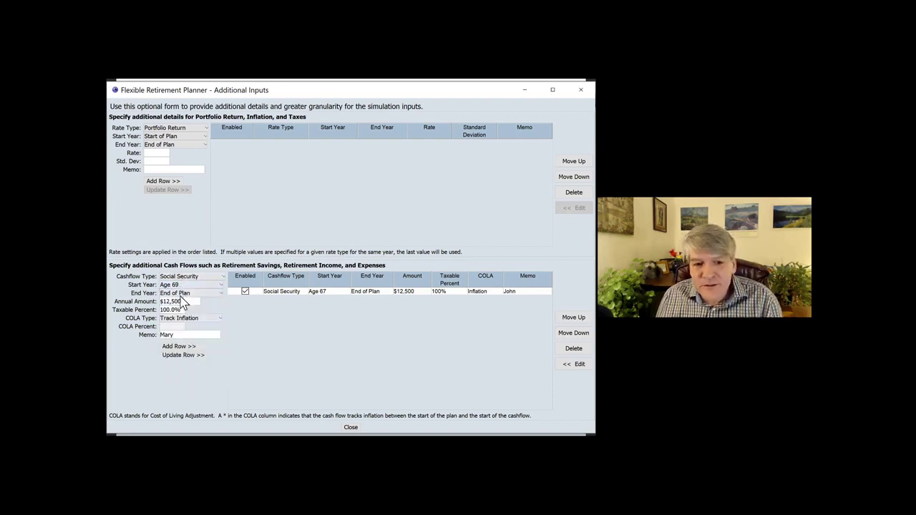
left_click(179, 347)
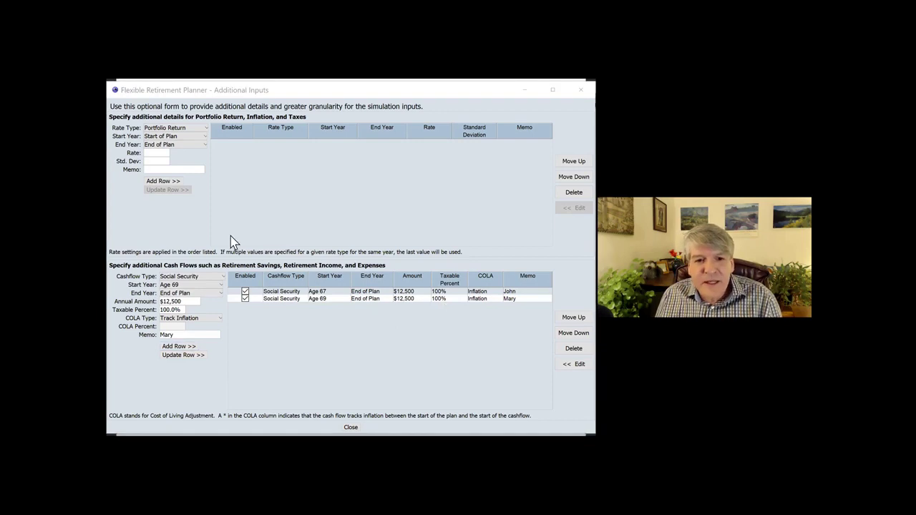
Re-run the plan with the new cash flows, then set retirement age to 62 and re-run
key("alt+Tab")
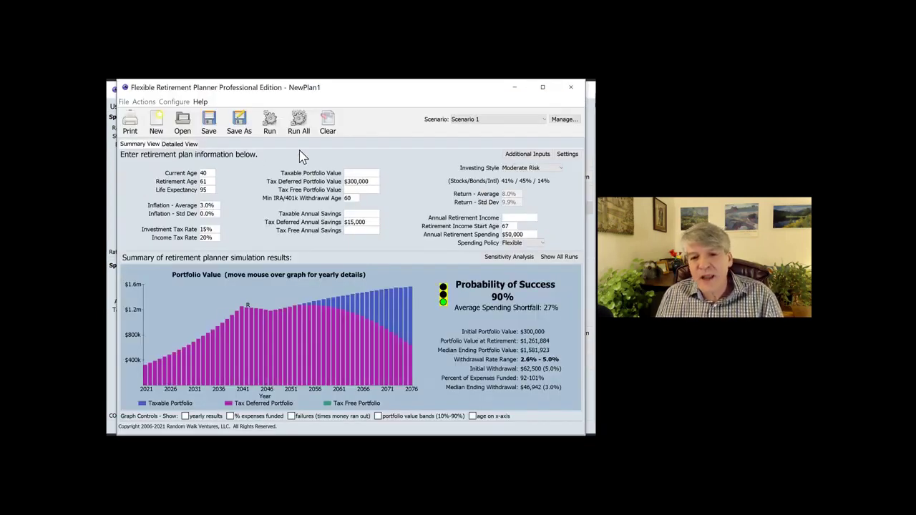
left_click(270, 124)
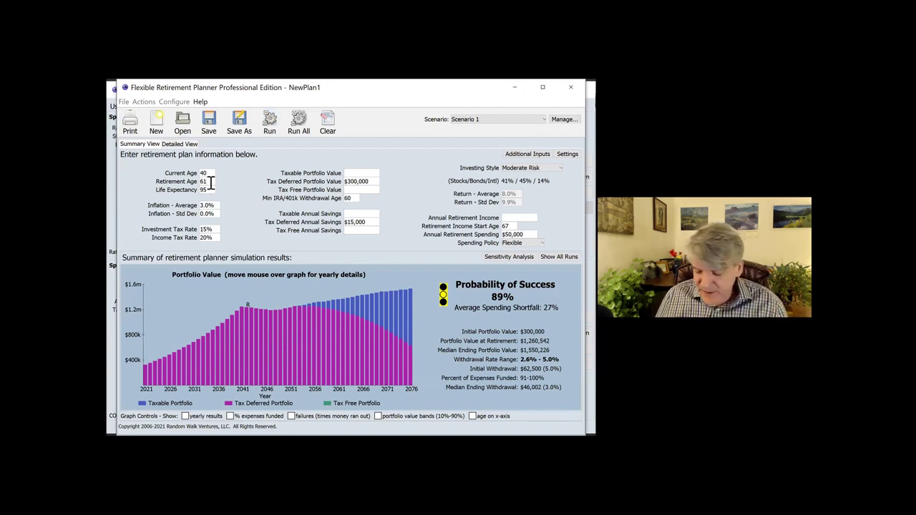
key("BackSpace")
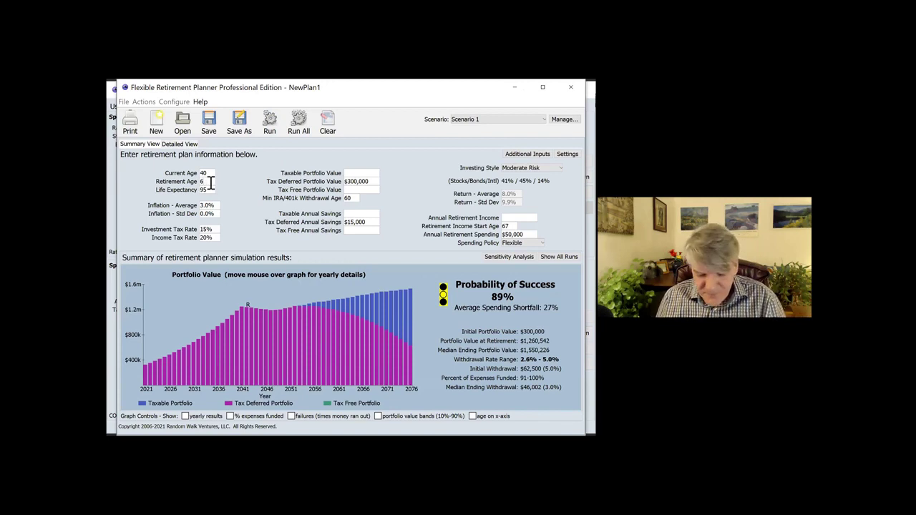
left_click(269, 126)
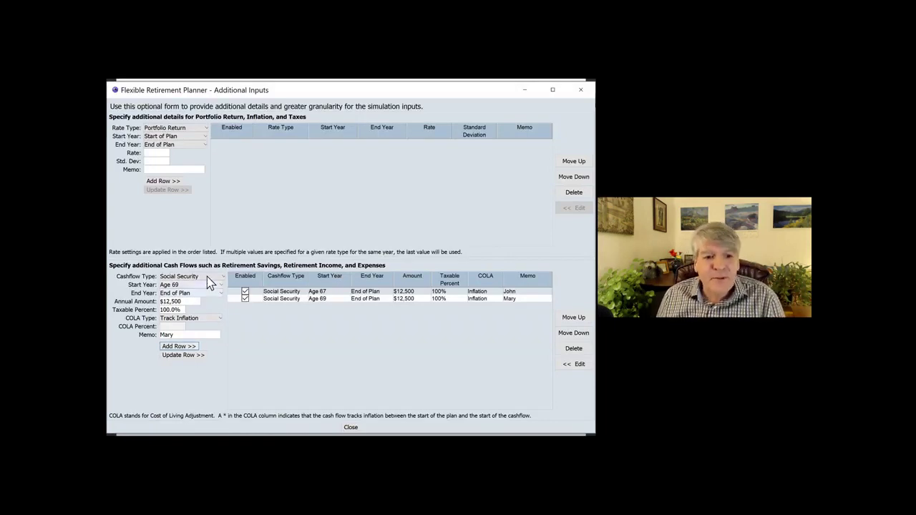
Make the new cash flow Misc Income, starting and ending at age 80
left_click(206, 276)
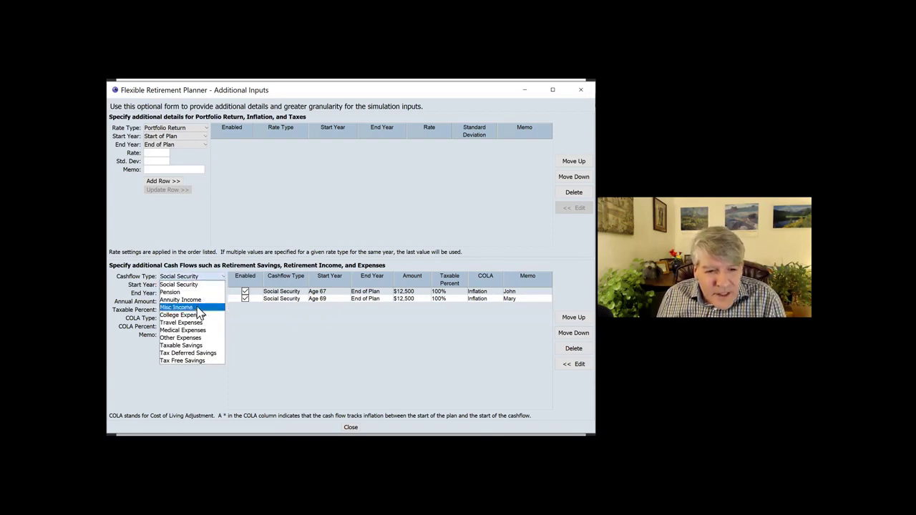
left_click(198, 309)
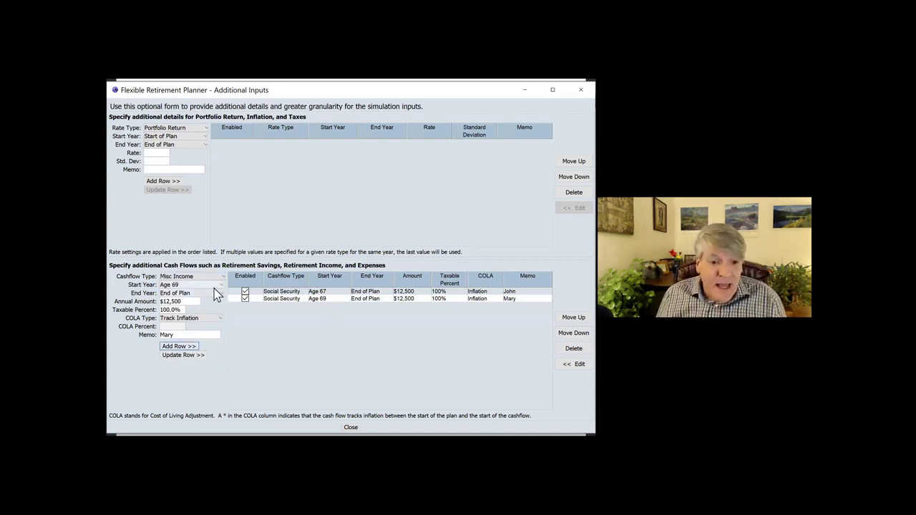
left_click(197, 286)
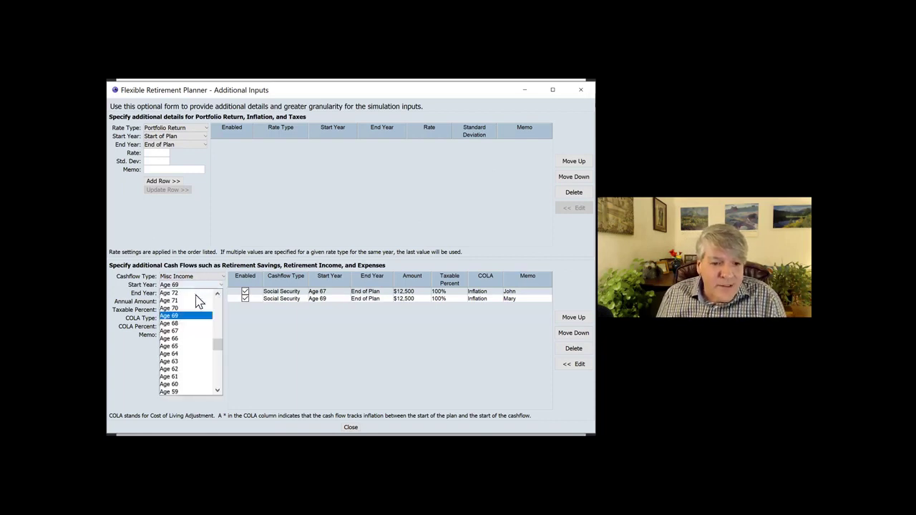
left_click(218, 315)
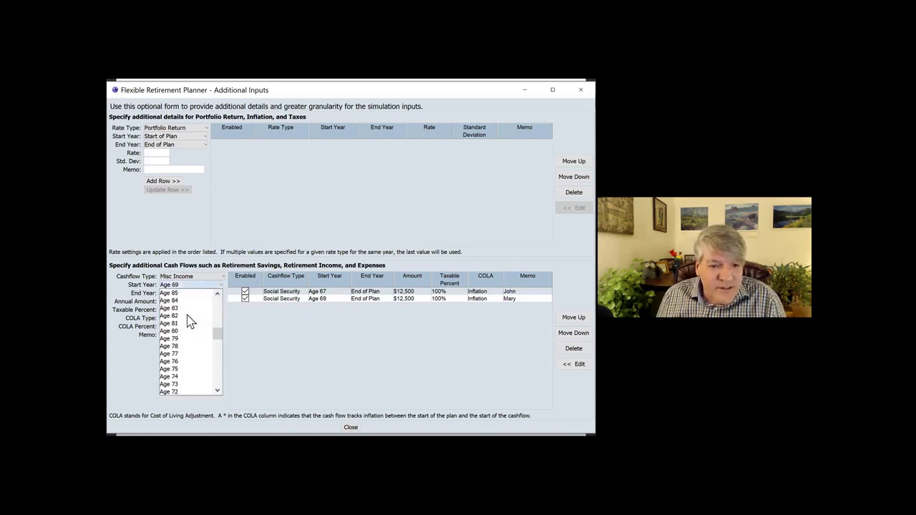
left_click(179, 331)
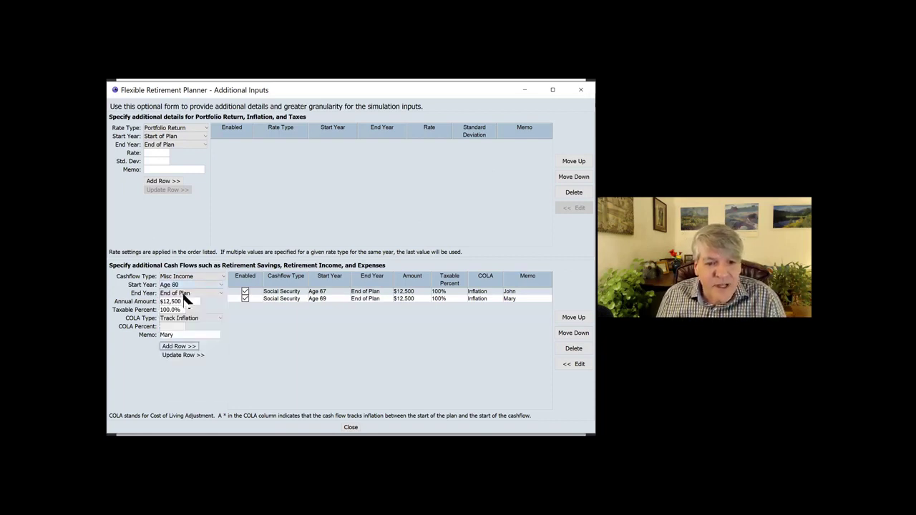
left_click(218, 292)
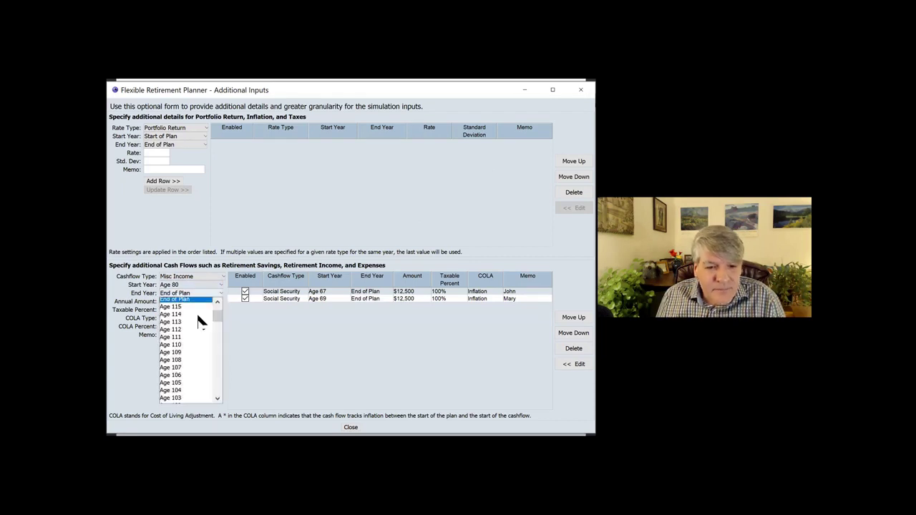
left_click(220, 355)
left_click(220, 355)
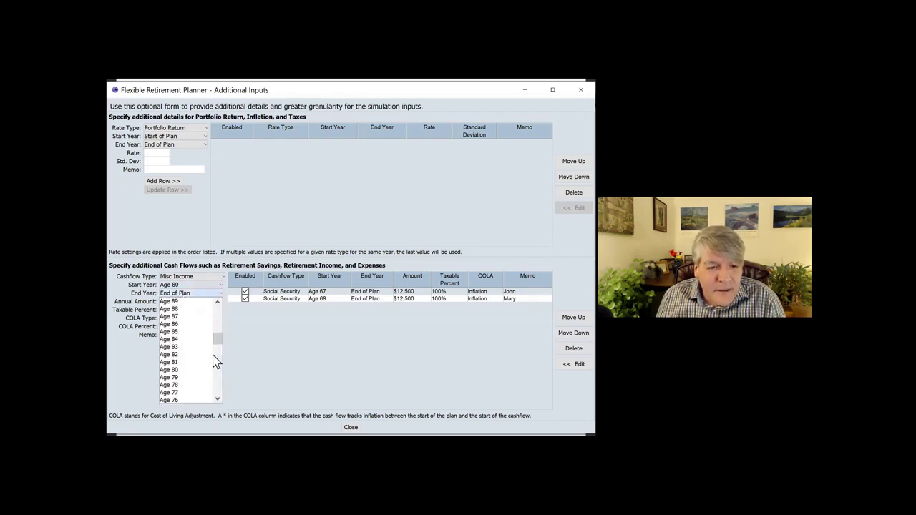
left_click(179, 369)
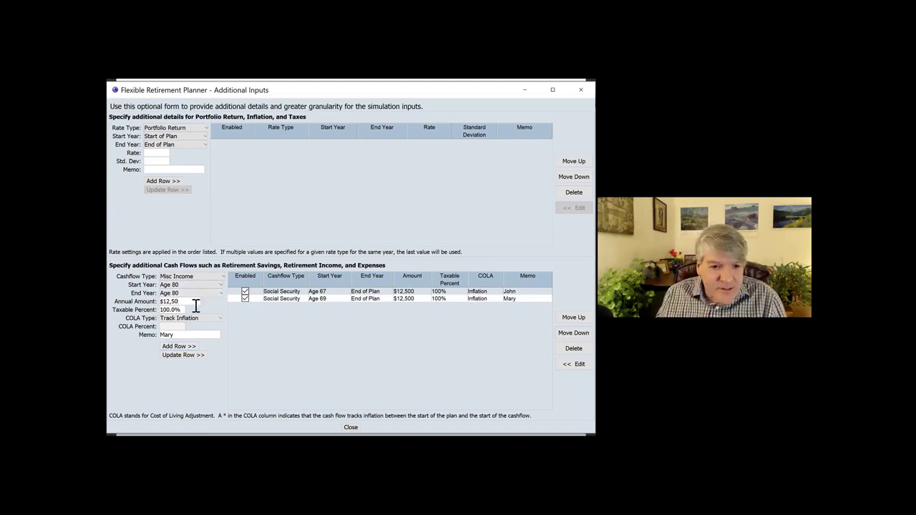
Enter the $350,000 amount with memo 'Downsize House' and add the row
key("BackSpace")
key("BackSpace")
key("BackSpace")
key("BackSpace")
key("BackSpace")
key("BackSpace")
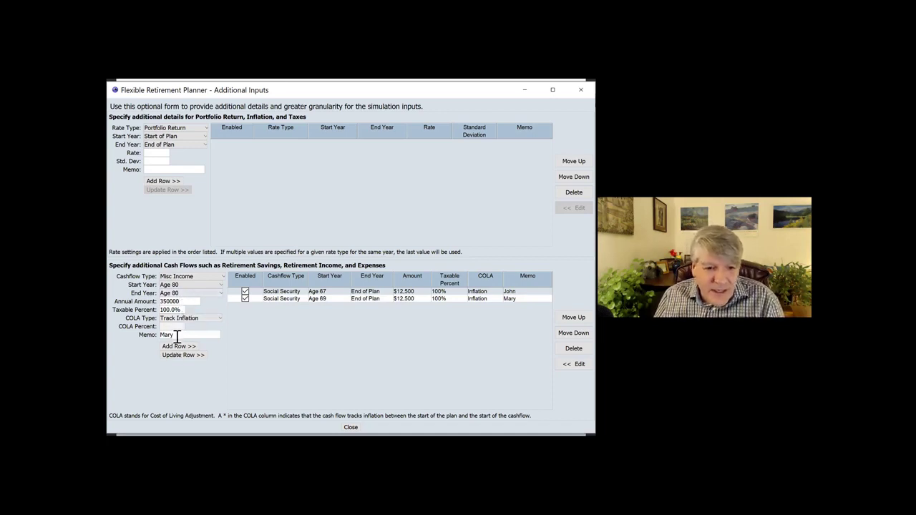
double_click(177, 336)
type("S")
key("BackSpace")
key("BackSpace")
type("Downsize House")
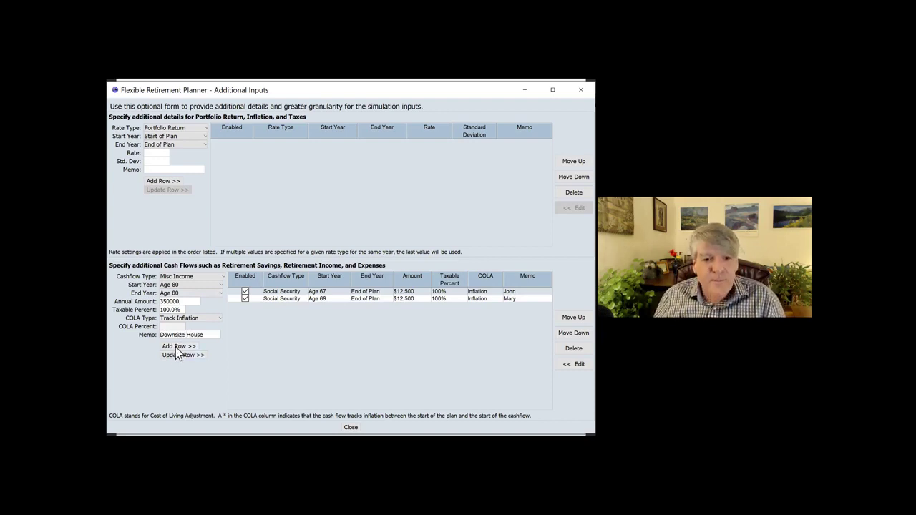
left_click(177, 347)
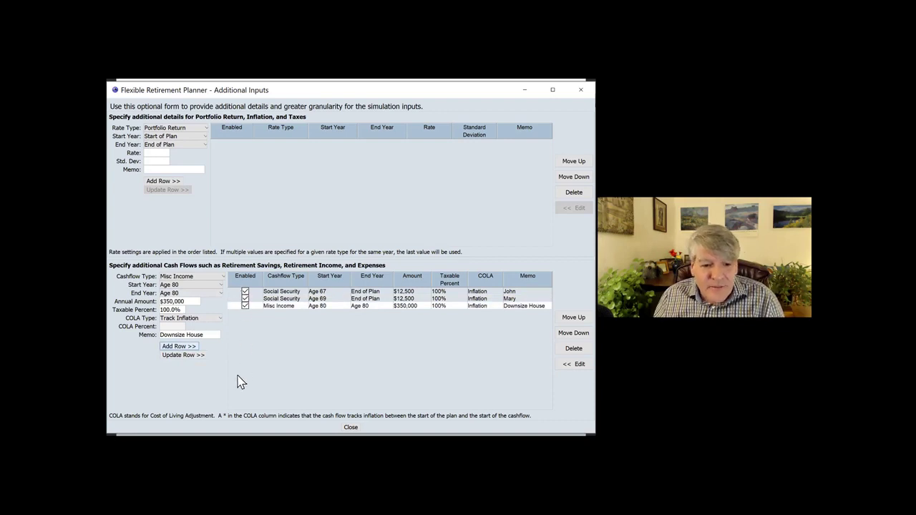
Re-run the plan with downsizing income, then lower retirement age from 62 to 60 and re-run (94% success)
left_click(276, 136)
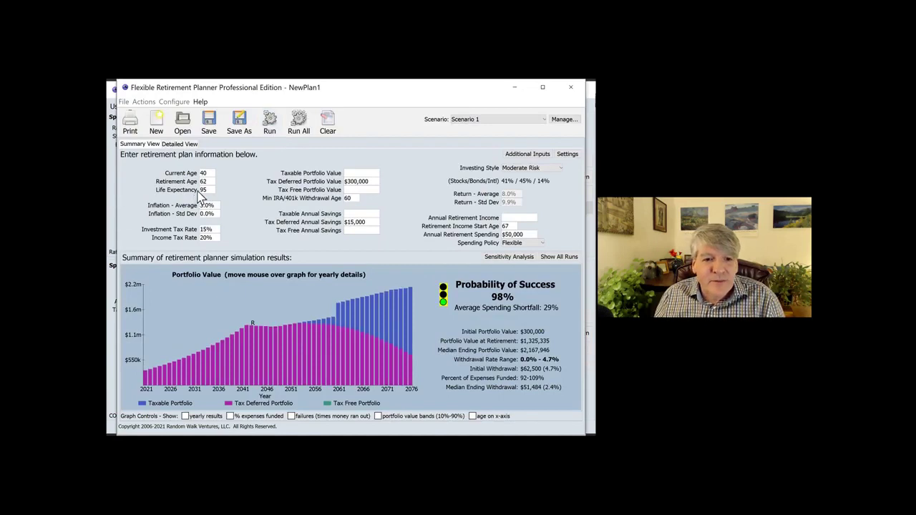
key("BackSpace")
type("0")
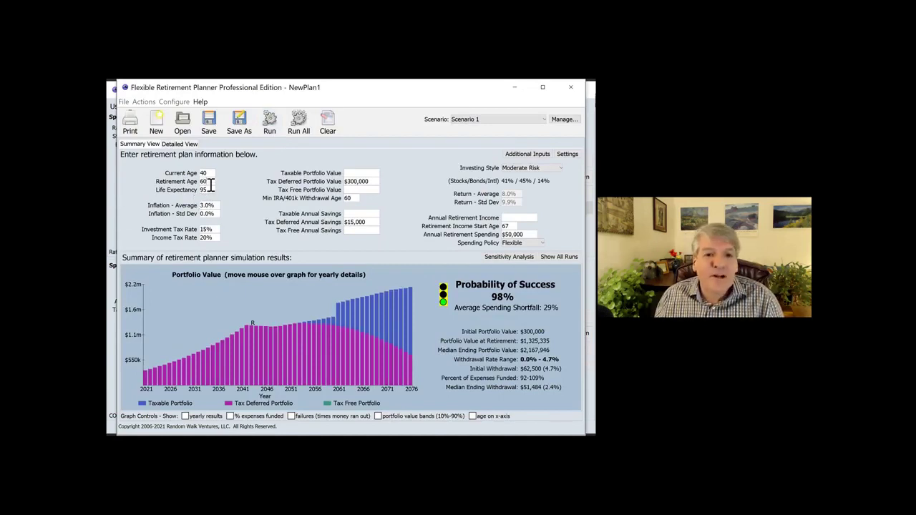
left_click(270, 128)
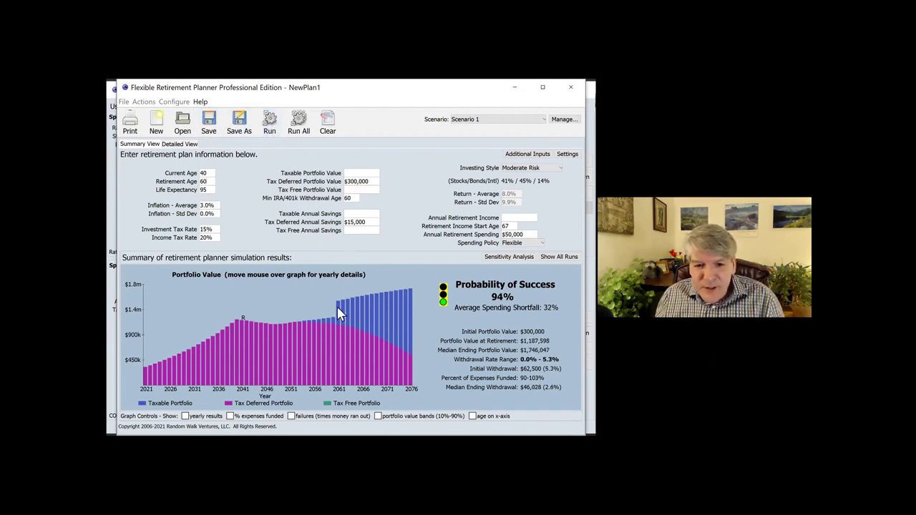
mouse_move(339, 312)
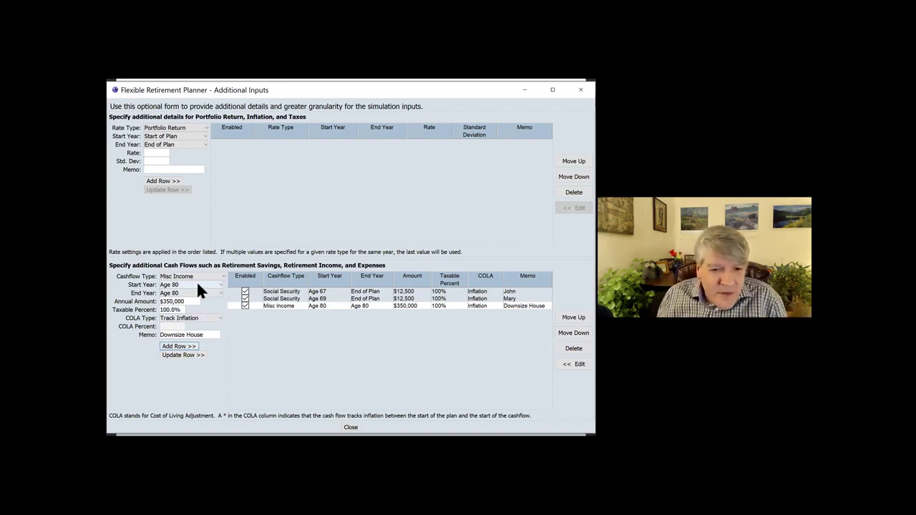
Set the new cash flow to start and end at Age 85 with a $20,000 amount
left_click(197, 283)
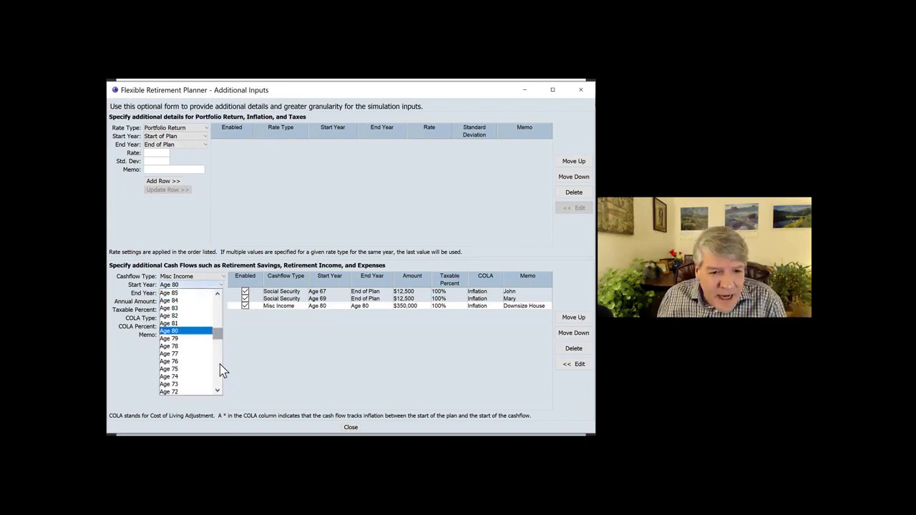
left_click(181, 294)
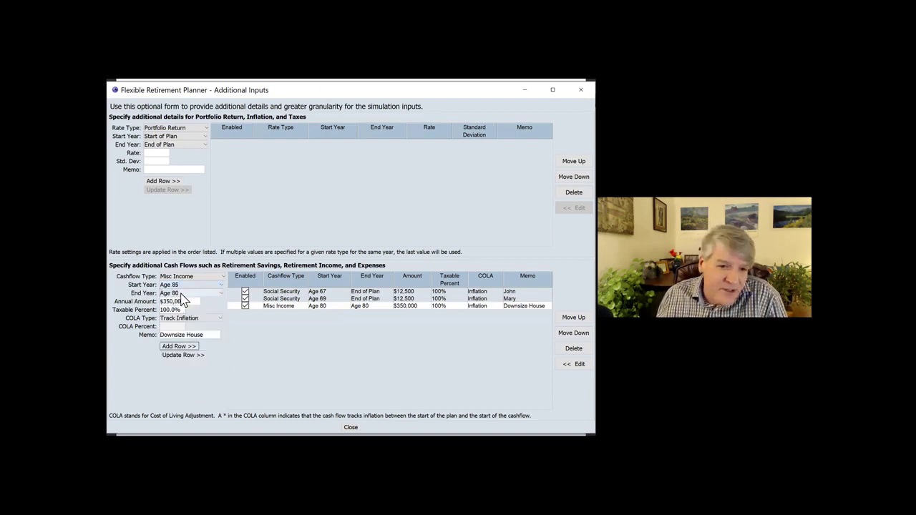
left_click(180, 293)
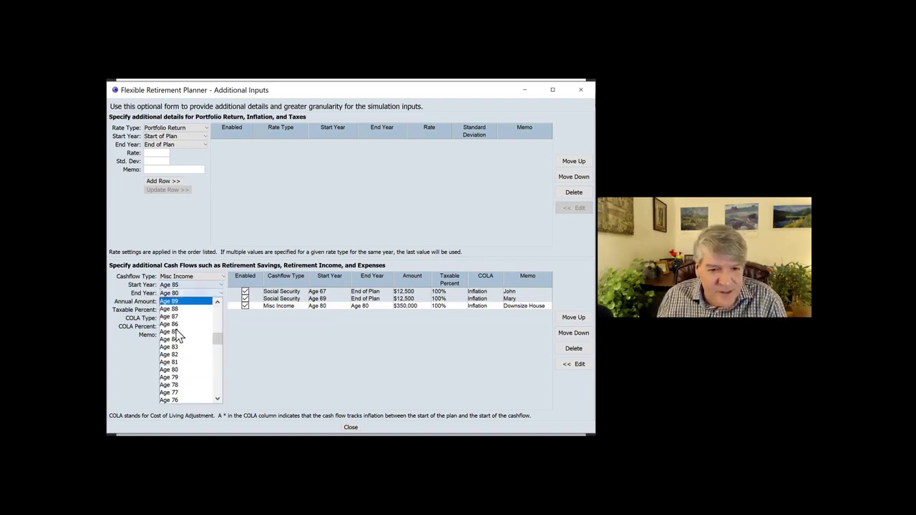
left_click(178, 332)
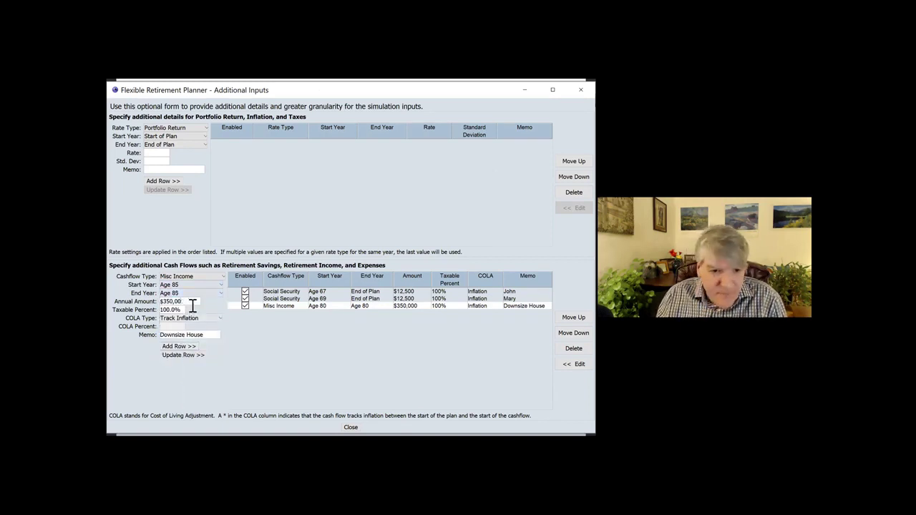
key("BackSpace")
key("BackSpace")
key("BackSpace")
key("BackSpace")
key("BackSpace")
key("BackSpace")
key("BackSpace")
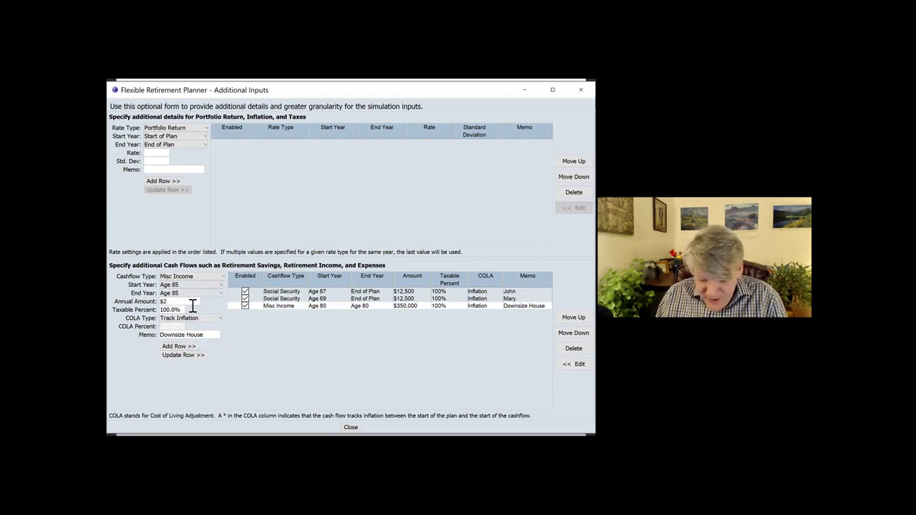
type("20000")
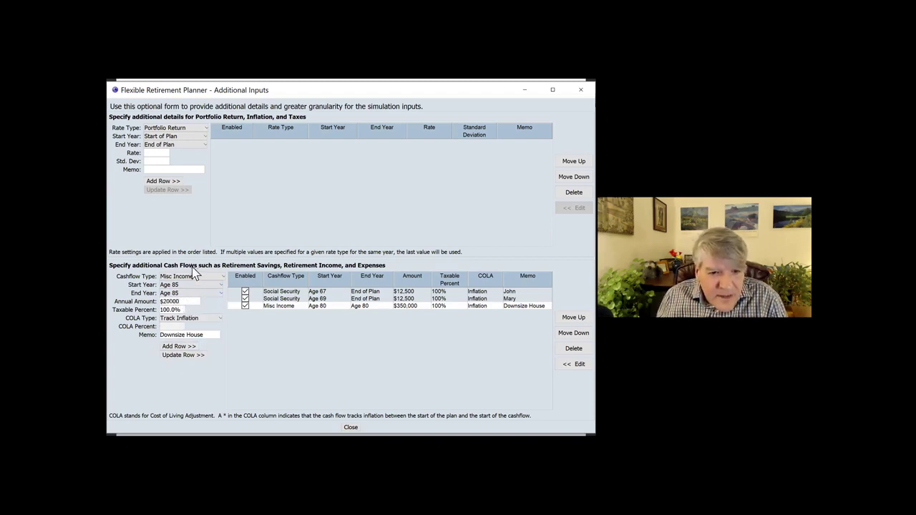
Make it a Medical Expenses cash flow with an empty memo and add the row
left_click(192, 277)
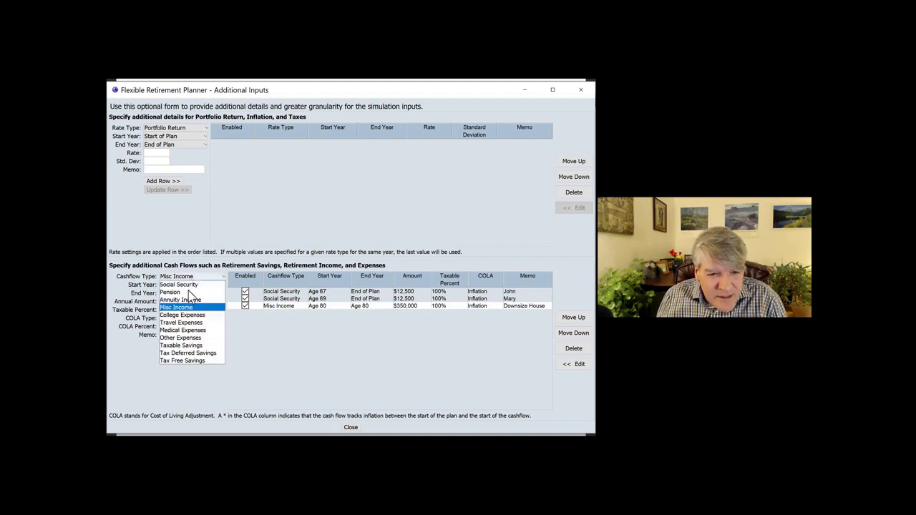
left_click(187, 330)
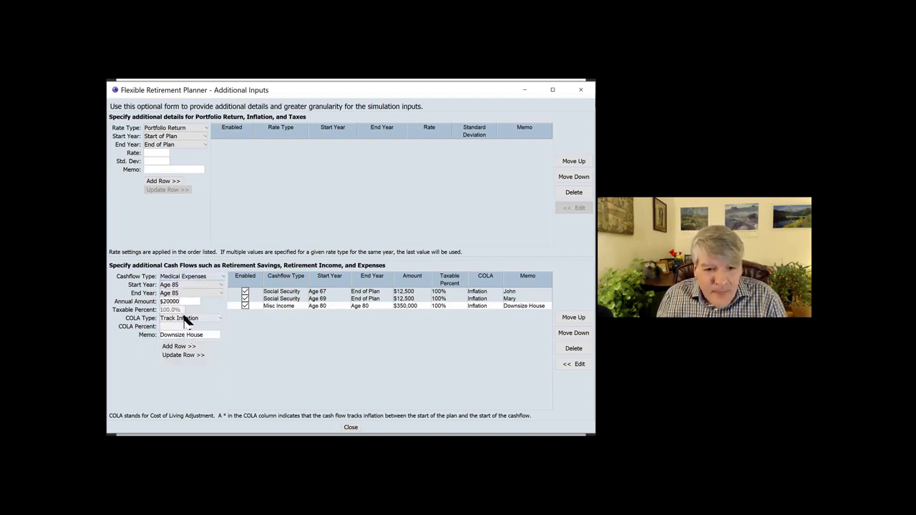
left_click_drag(215, 336, 147, 339)
key("BackSpace")
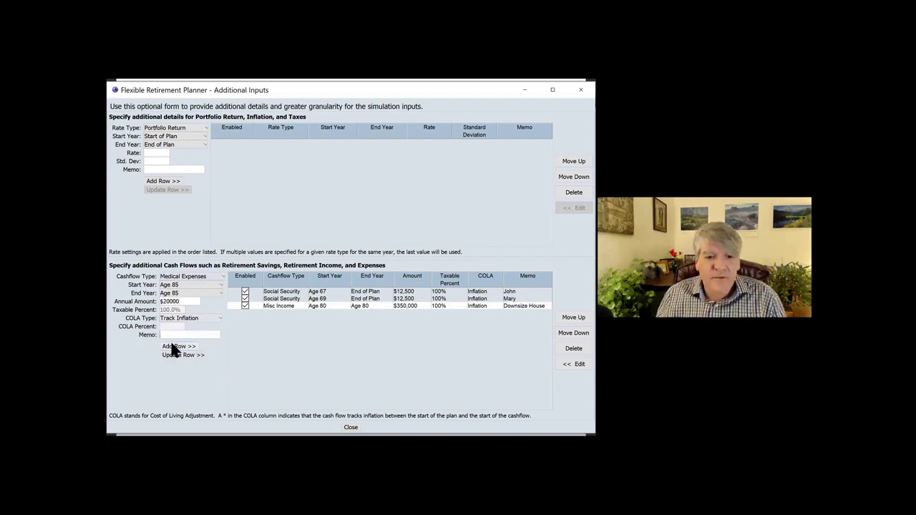
left_click(172, 346)
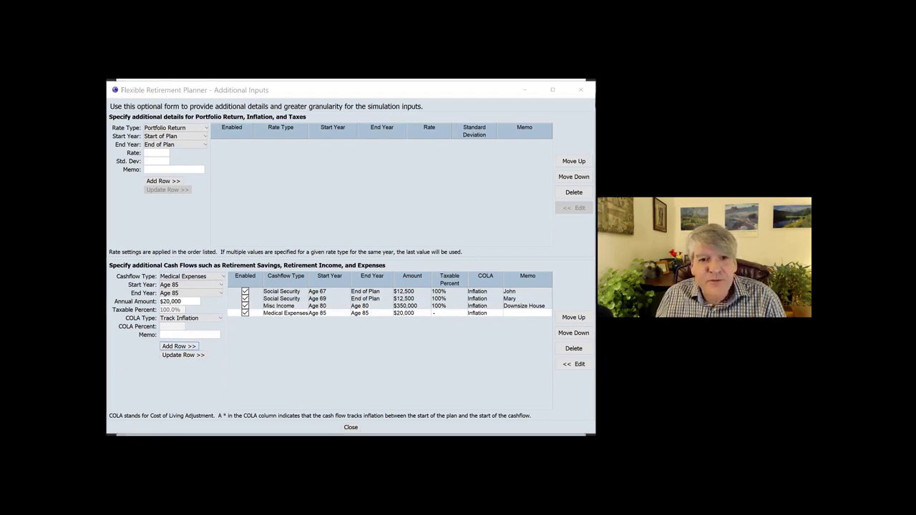
key("alt+Tab")
Re-run the simulation three times with the medical expense included, reaching 93% success
left_click(268, 129)
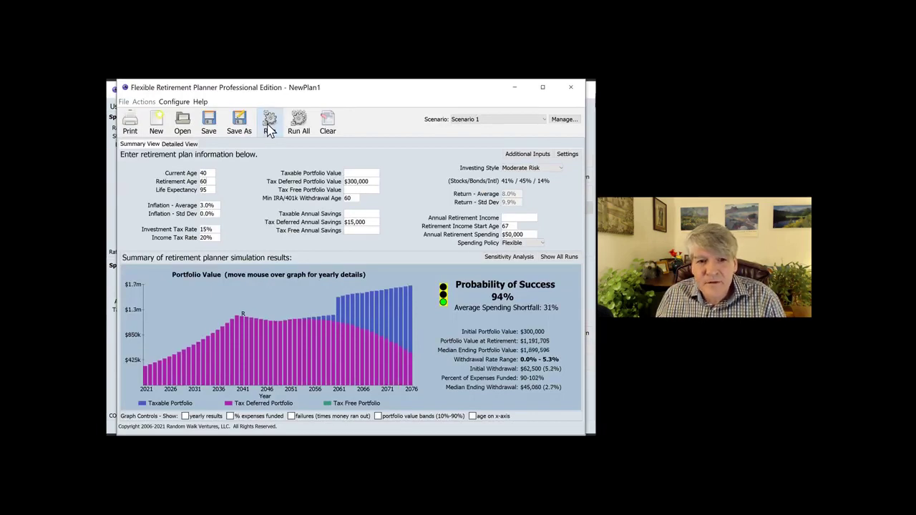
left_click(271, 131)
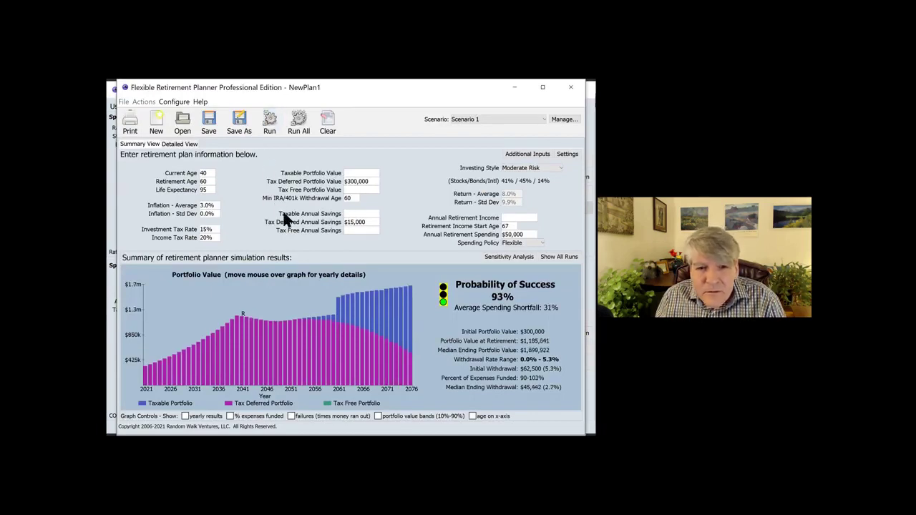
left_click(271, 126)
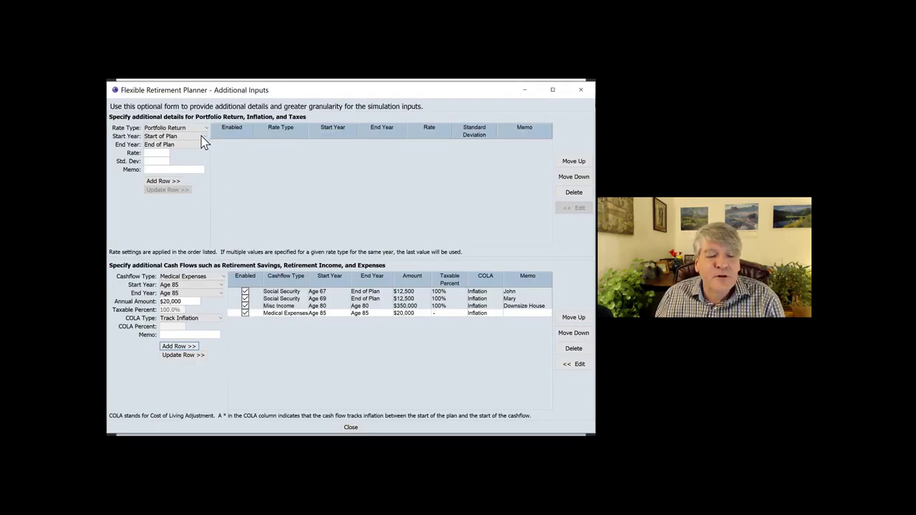
Set the Portfolio Return override period to start and end at Age 75
left_click(204, 144)
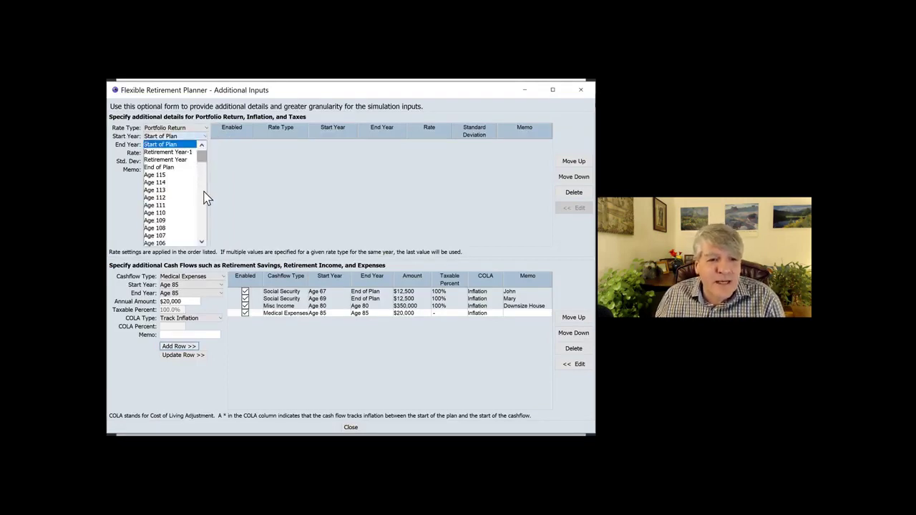
scroll(205, 198, "down", 9)
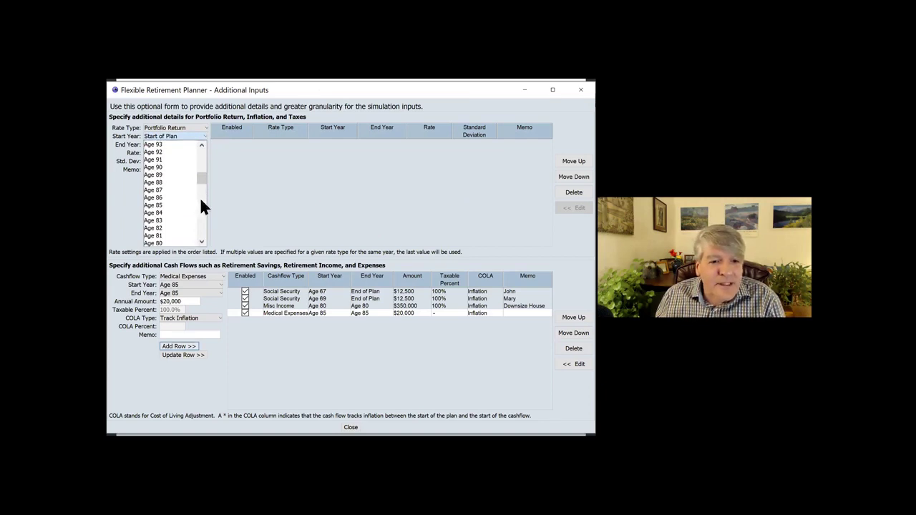
scroll(201, 203, "down", 4)
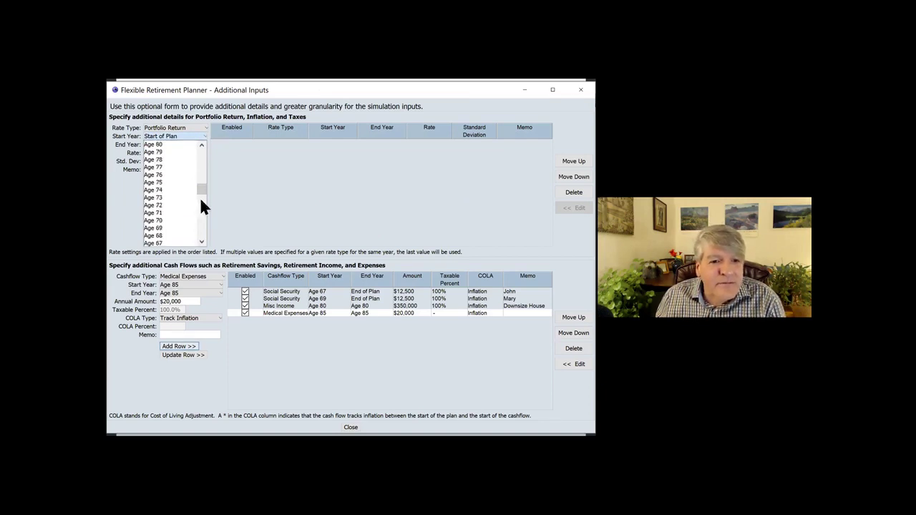
left_click(159, 182)
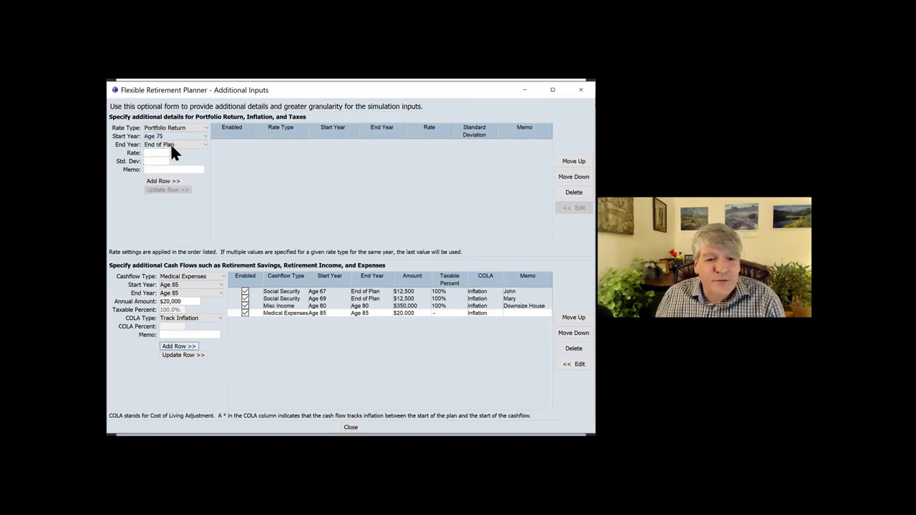
left_click(183, 145)
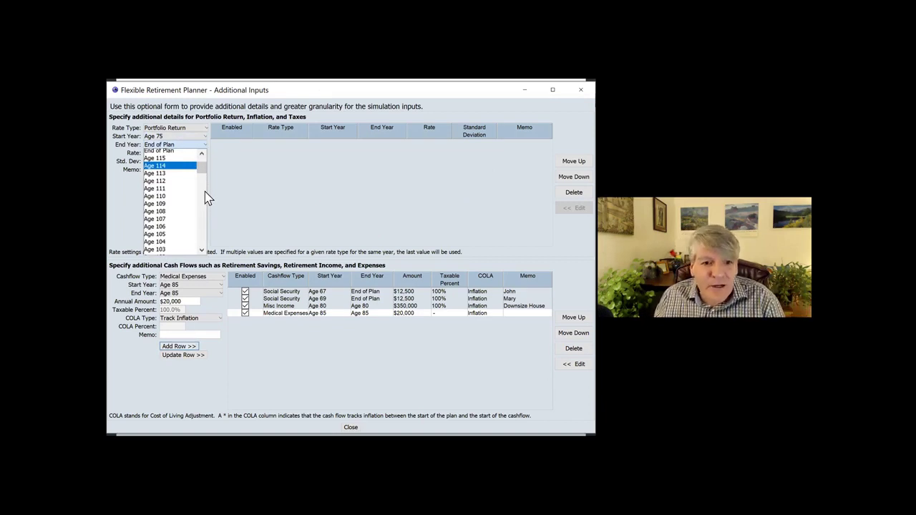
scroll(205, 191, "down", 9)
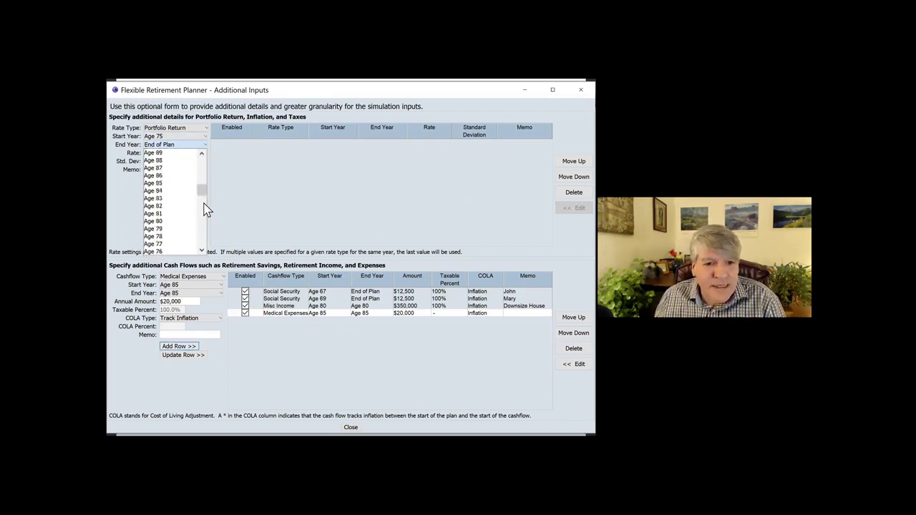
scroll(204, 211, "down", 4)
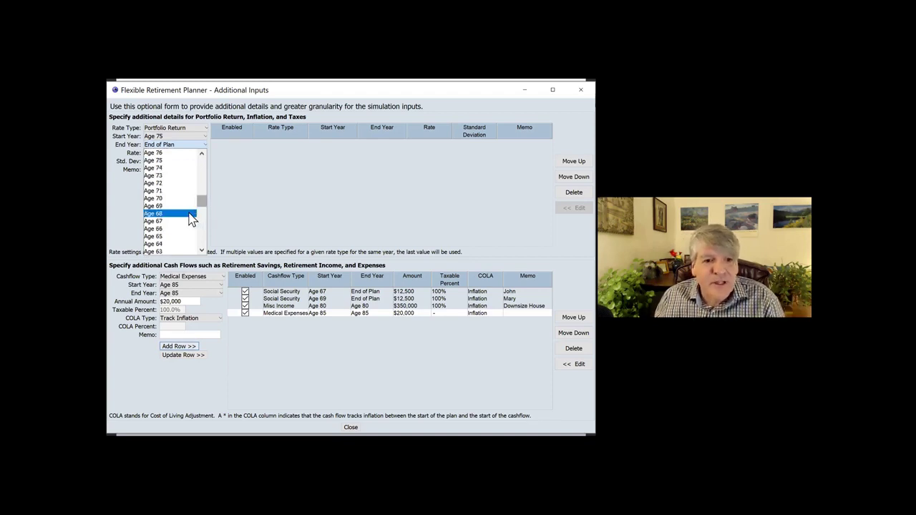
left_click(164, 160)
Enter a -25.0% return rate and add the override row
left_click(155, 154)
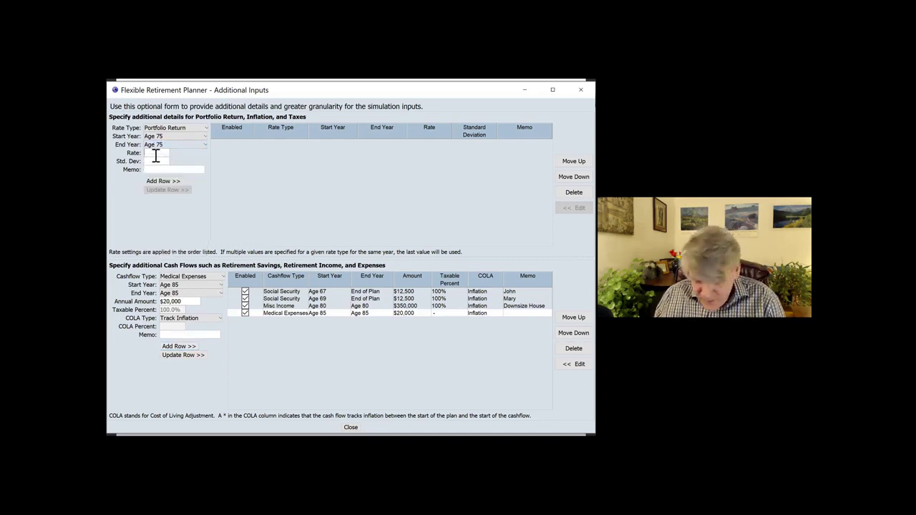
type("-25")
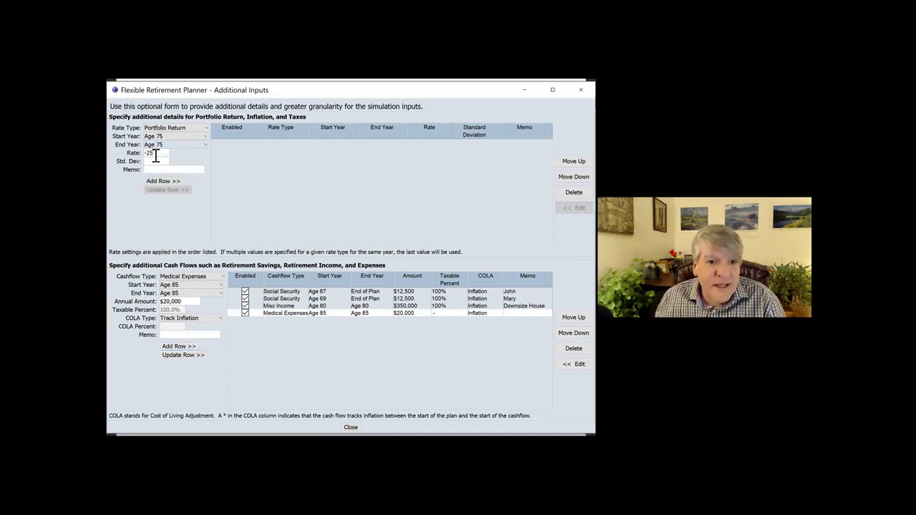
type("0")
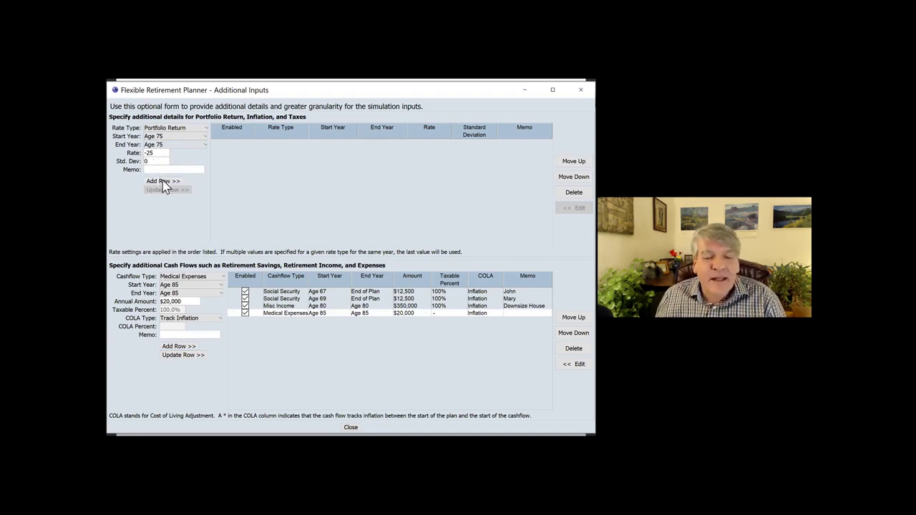
left_click(164, 183)
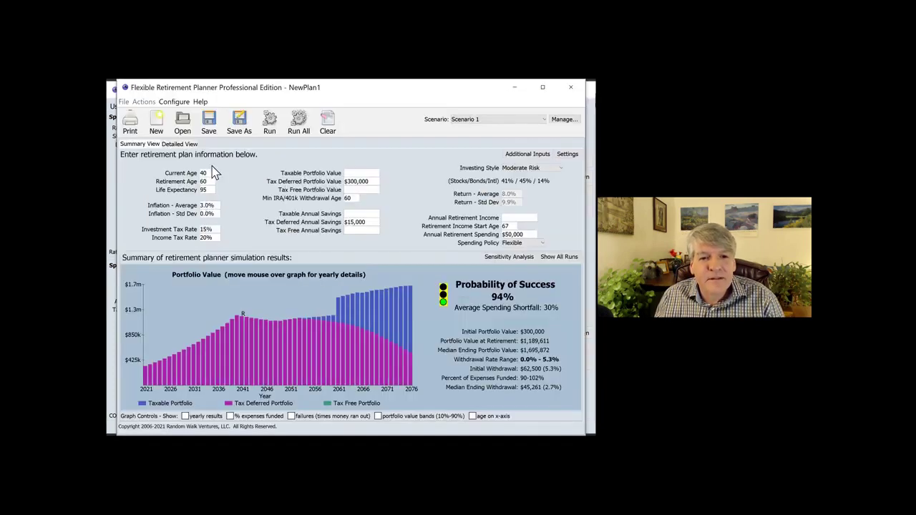
Re-run with the age-75 crash and inspect the chart's yearly portfolio values (91% success)
left_click(268, 123)
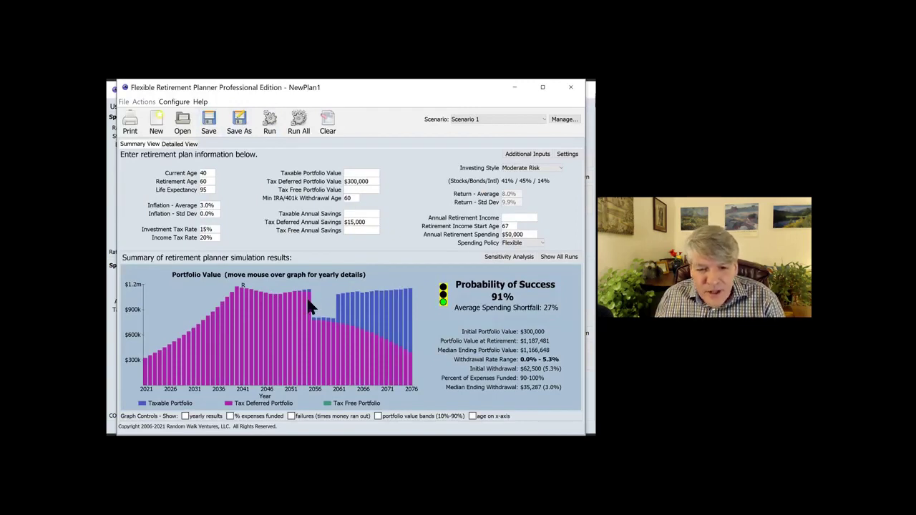
mouse_move(309, 321)
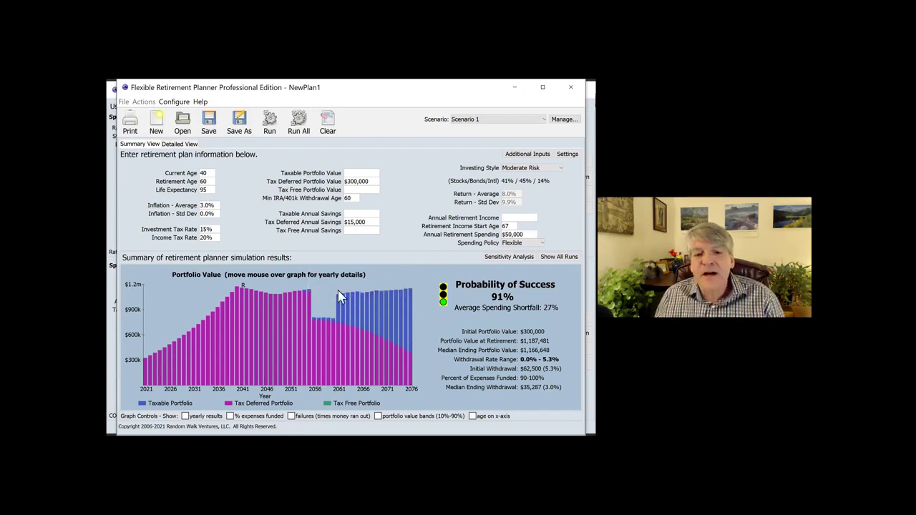
mouse_move(340, 304)
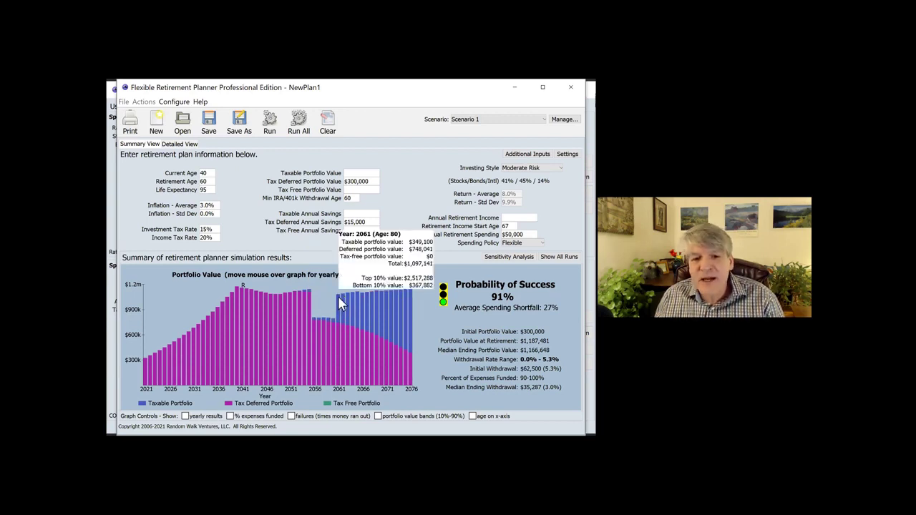